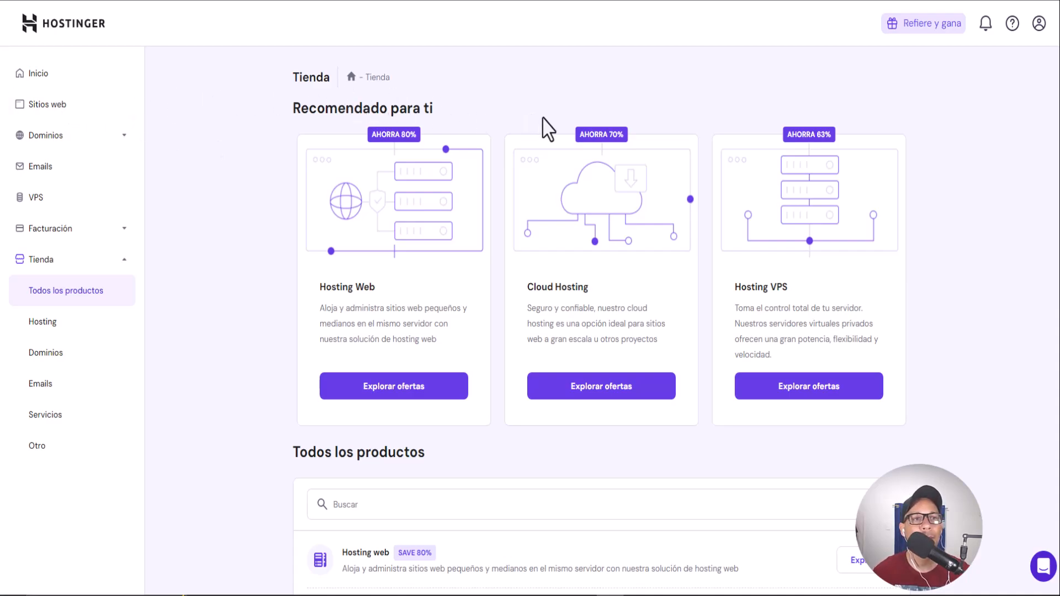
Add a new website to the Business Web Hosting plan with Hostinger's website builder and begin creating it with AI.
left_click(47, 117)
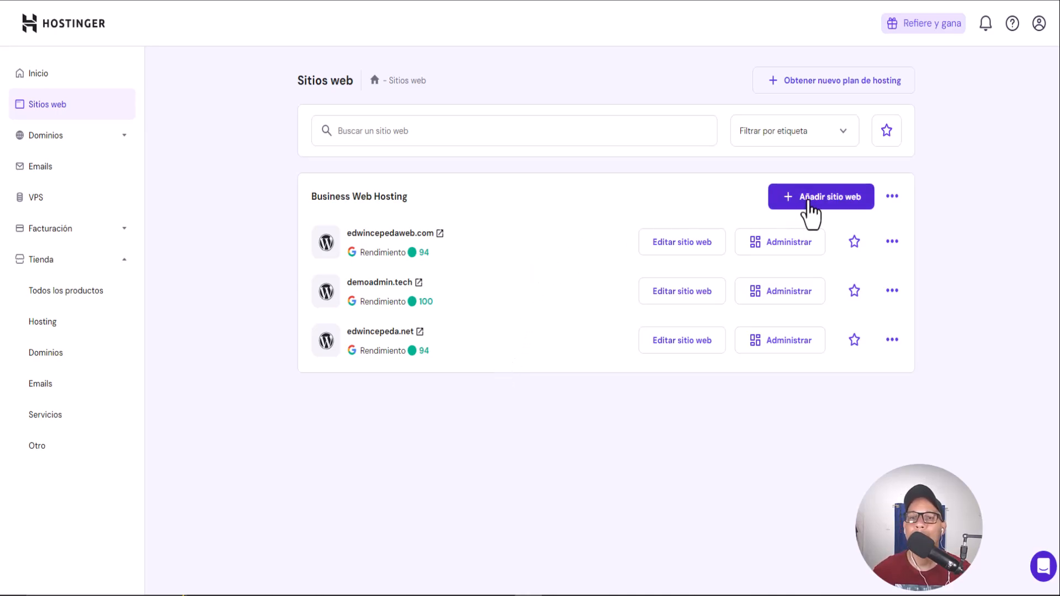
left_click(809, 210)
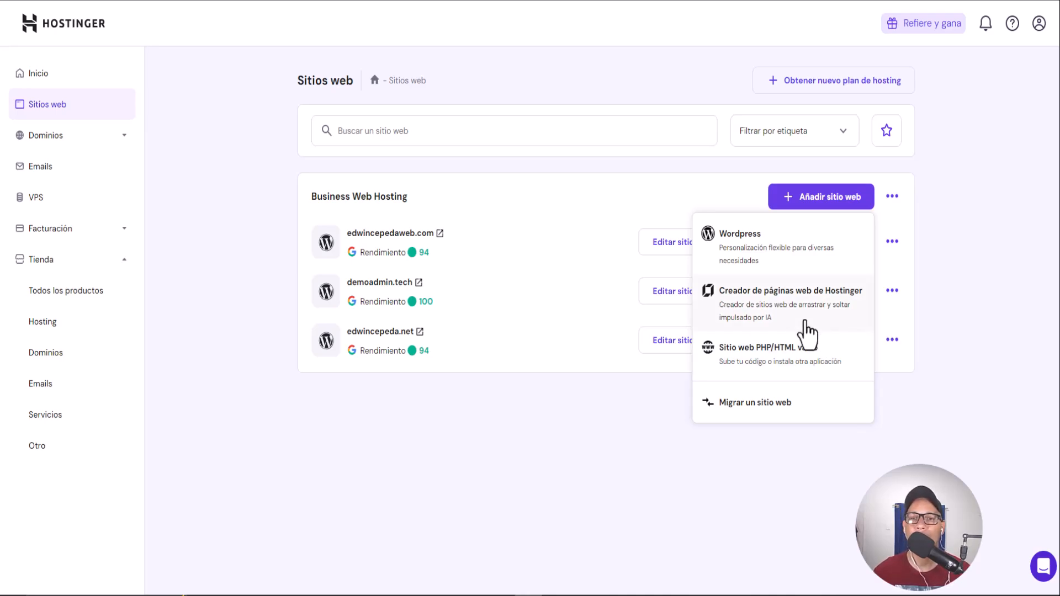
left_click(752, 308)
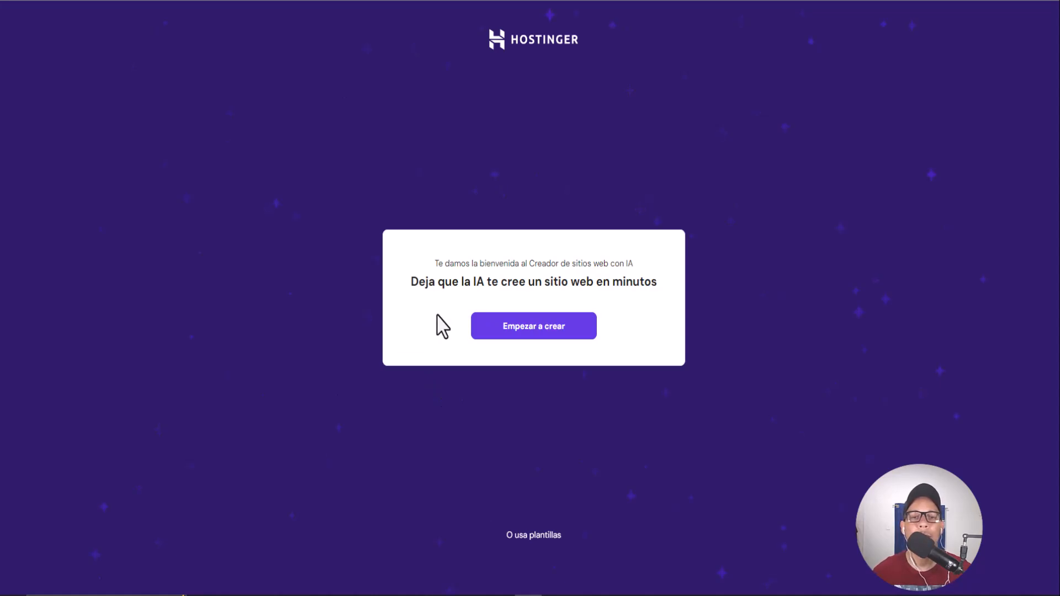
left_click(522, 332)
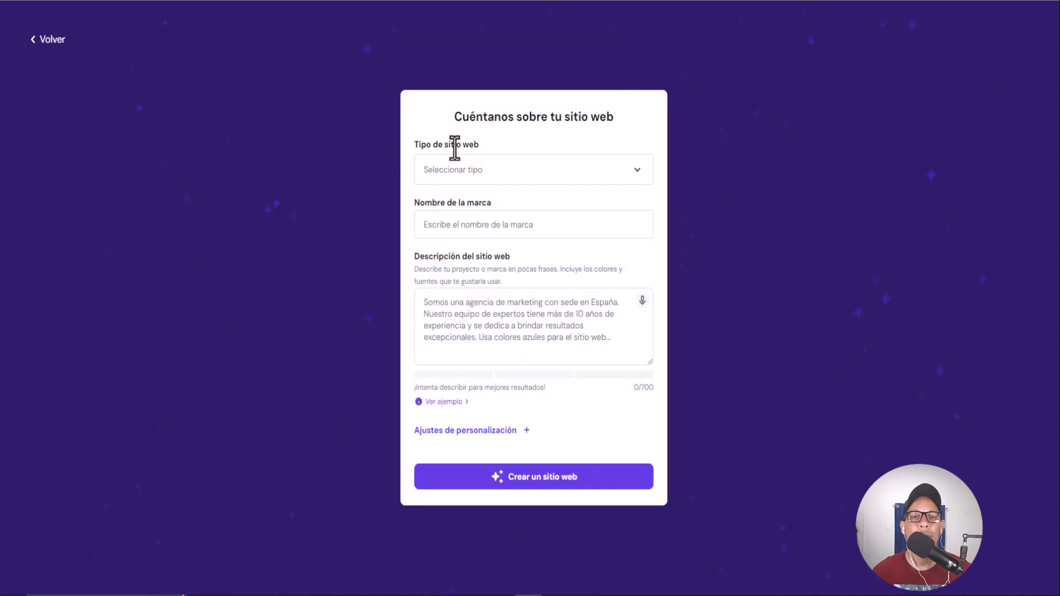
Set the website type to Landing page and the brand name to EdwinCepedaWeb.
left_click(634, 175)
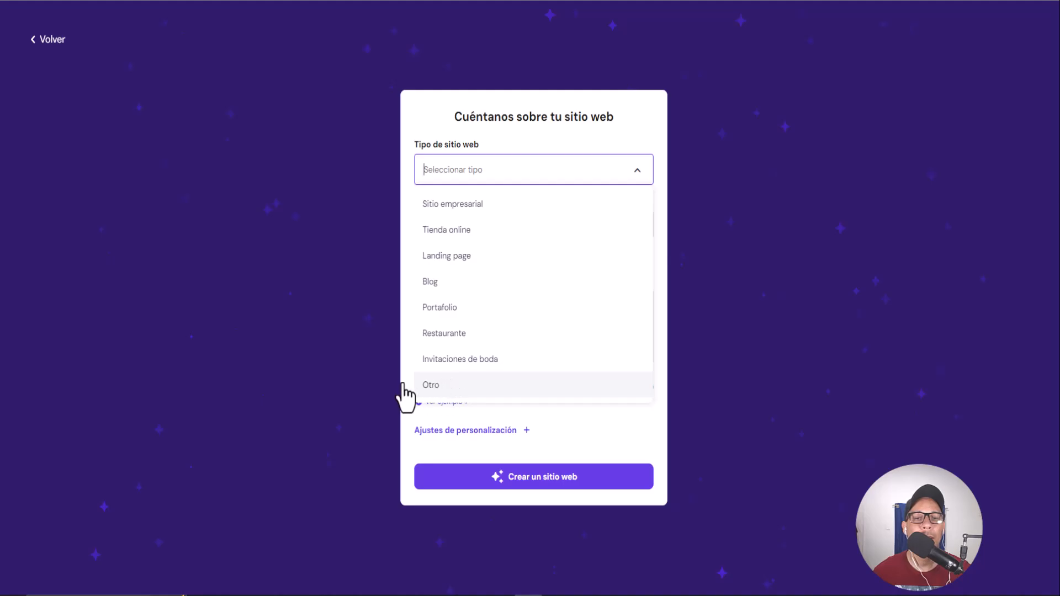
left_click(465, 261)
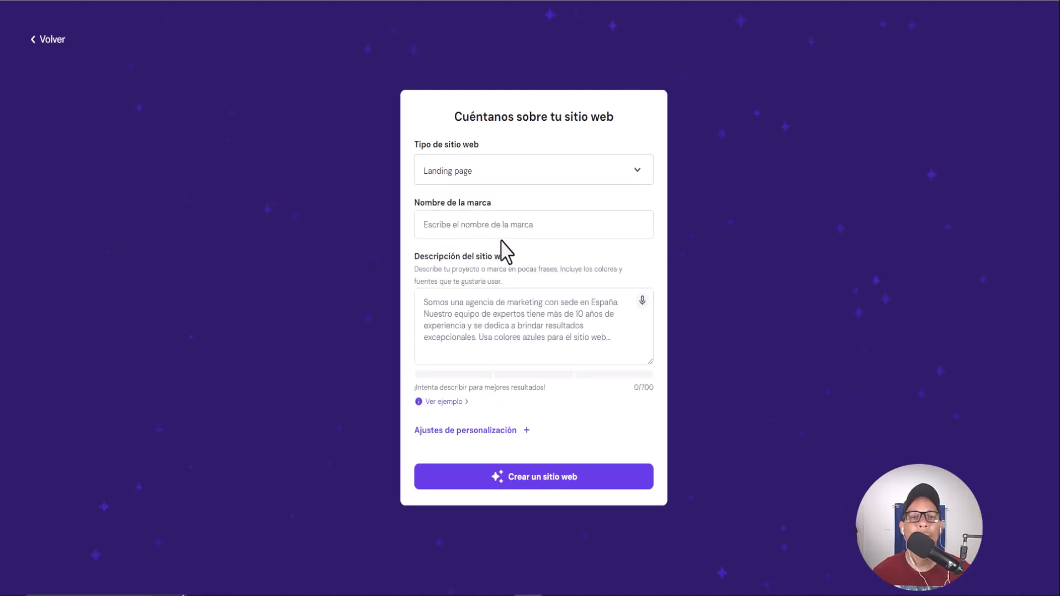
left_click(448, 224)
type("EdwinCepedaWeb")
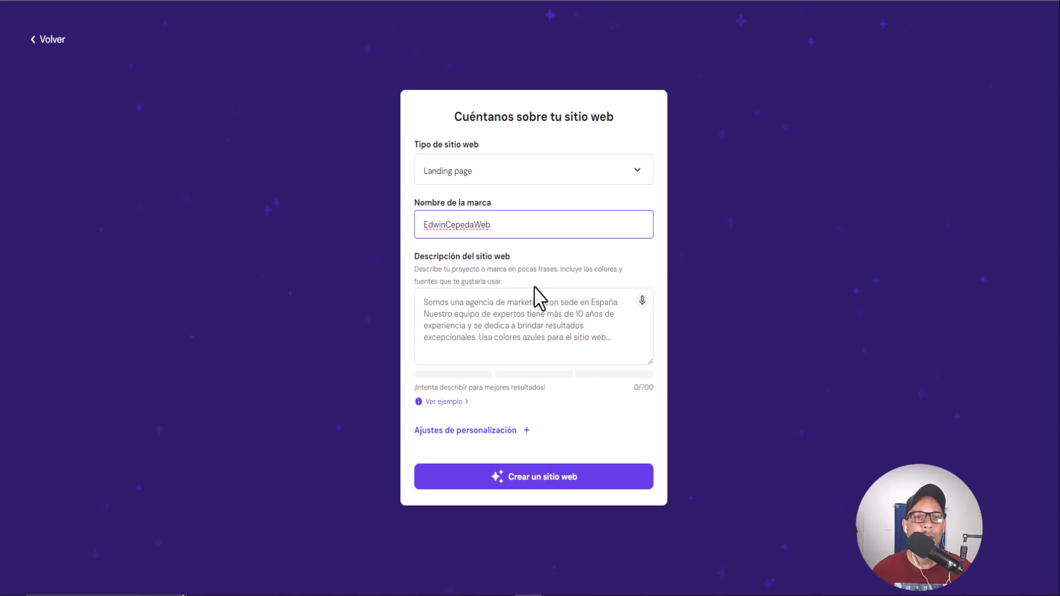
Switch to ChatGPT and ask for "Descripcion de una empresa que se dedica a la venta de diseno de pagiña web".
key("ctrl+Tab")
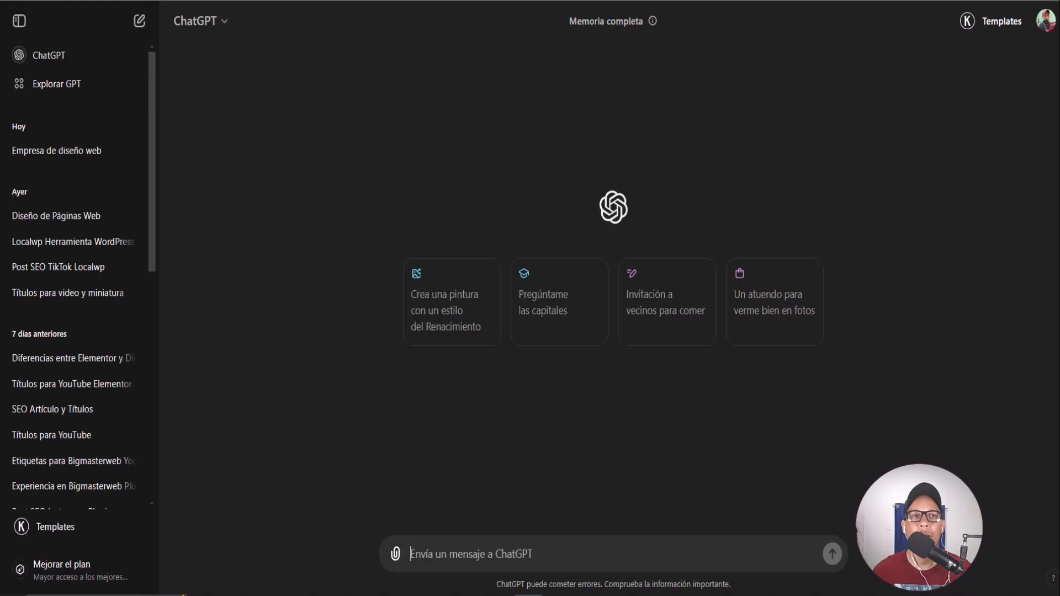
right_click(434, 558)
left_click(455, 413)
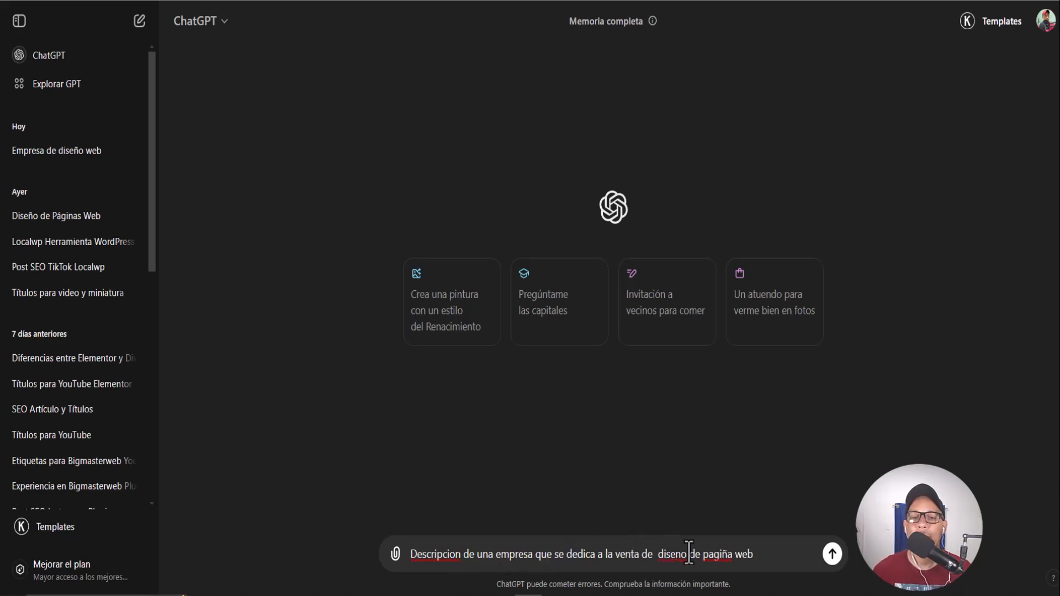
left_click(832, 554)
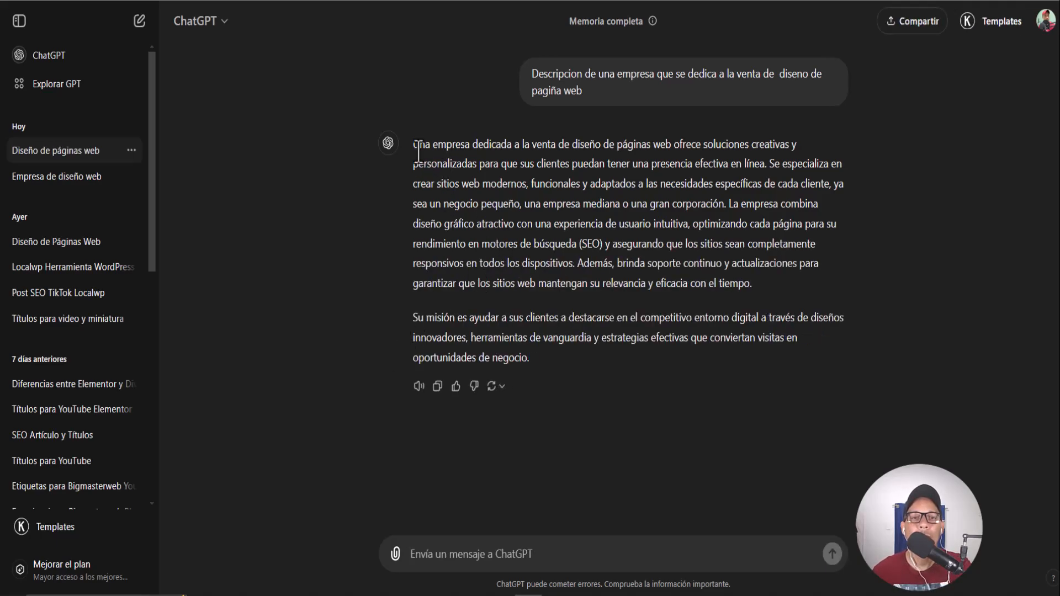
Copy the first paragraph of ChatGPT's answer and paste it as the website description in Hostinger's AI form.
left_click_drag(417, 147, 732, 274)
right_click(733, 276)
left_click(768, 286)
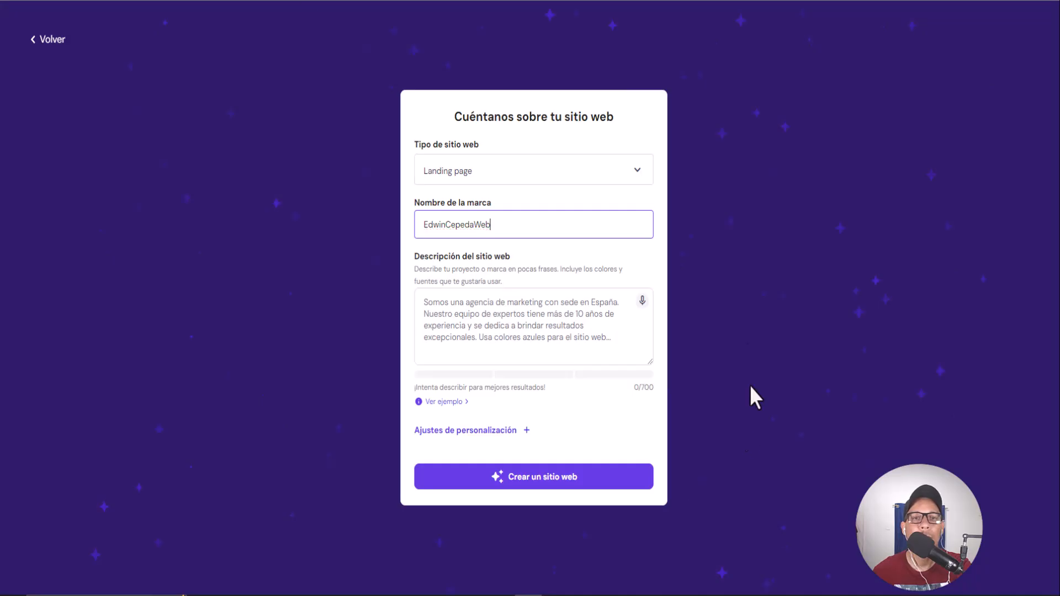
right_click(430, 300)
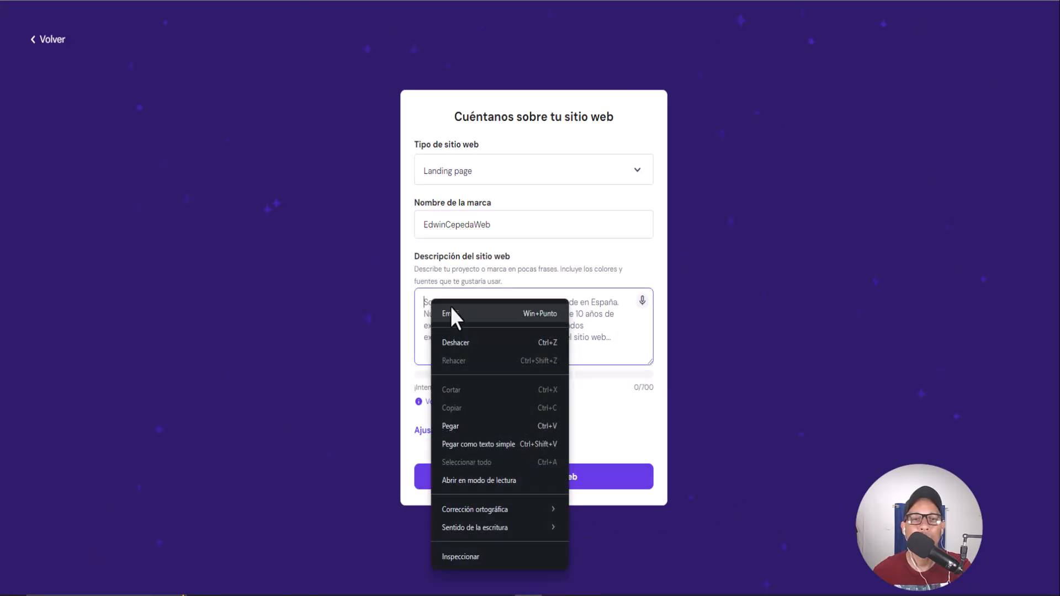
left_click(470, 425)
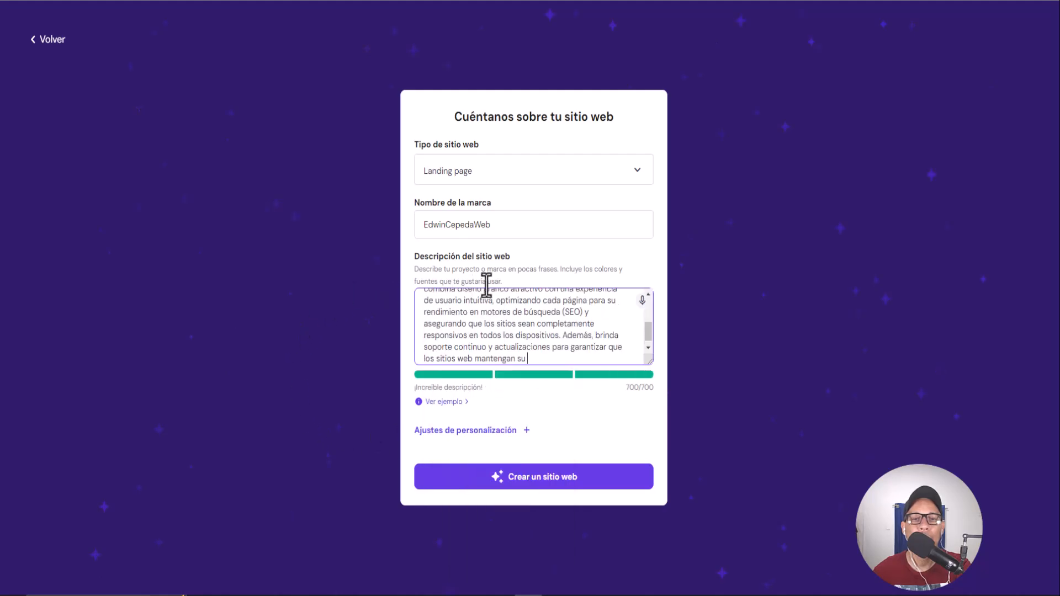
Read and hide the example description, and generate the website from the completed AI form.
left_click(445, 403)
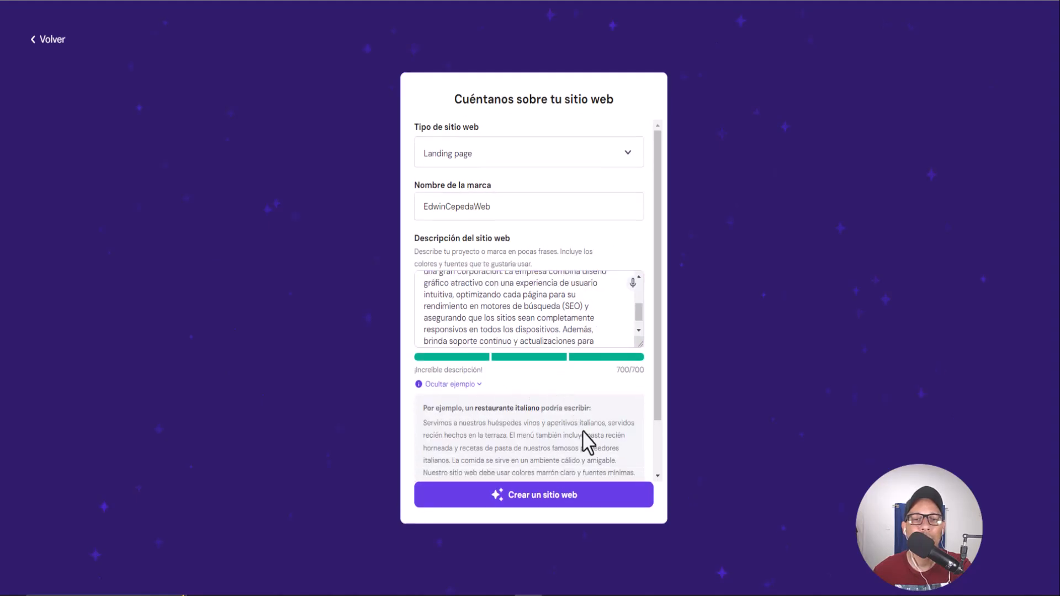
scroll(586, 440, "down", 1)
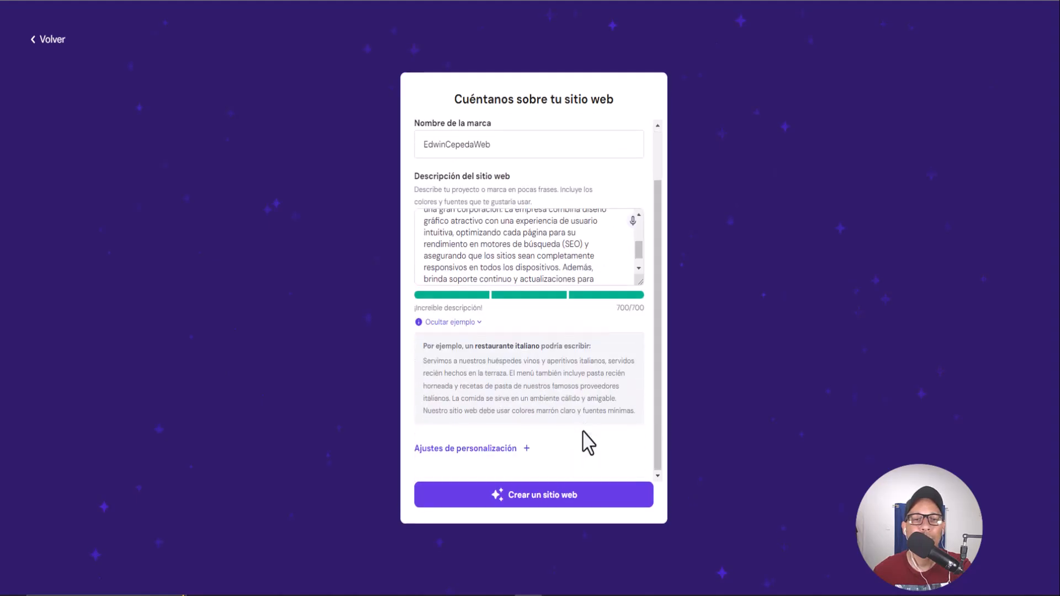
left_click(481, 323)
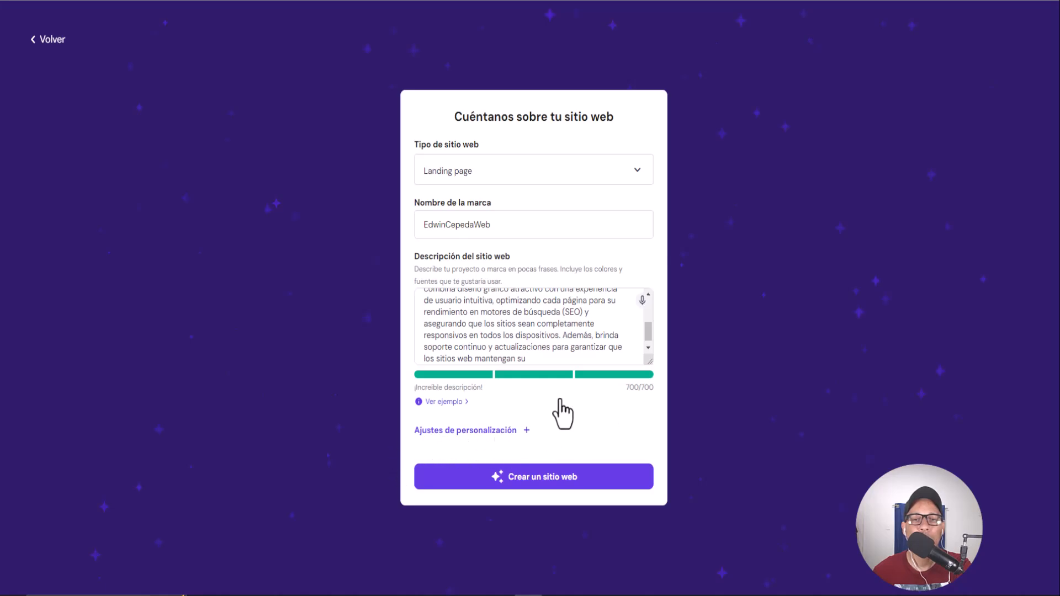
left_click(526, 483)
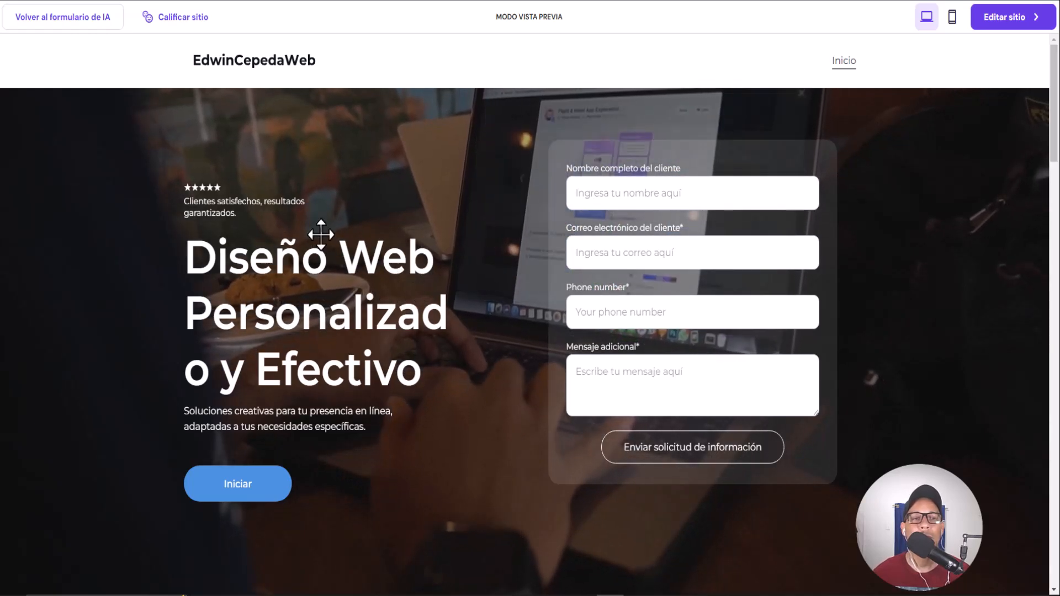
Look over the generated landing page from the hero section to the contact form, including the Servicios Web Creativos section.
scroll(477, 264, "down", 10)
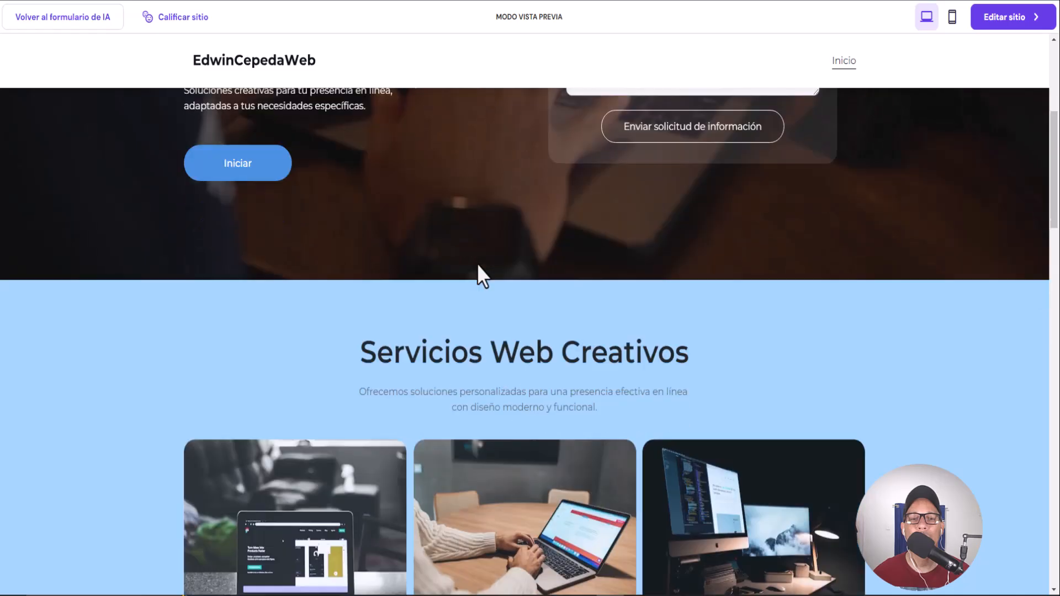
scroll(477, 264, "down", 10)
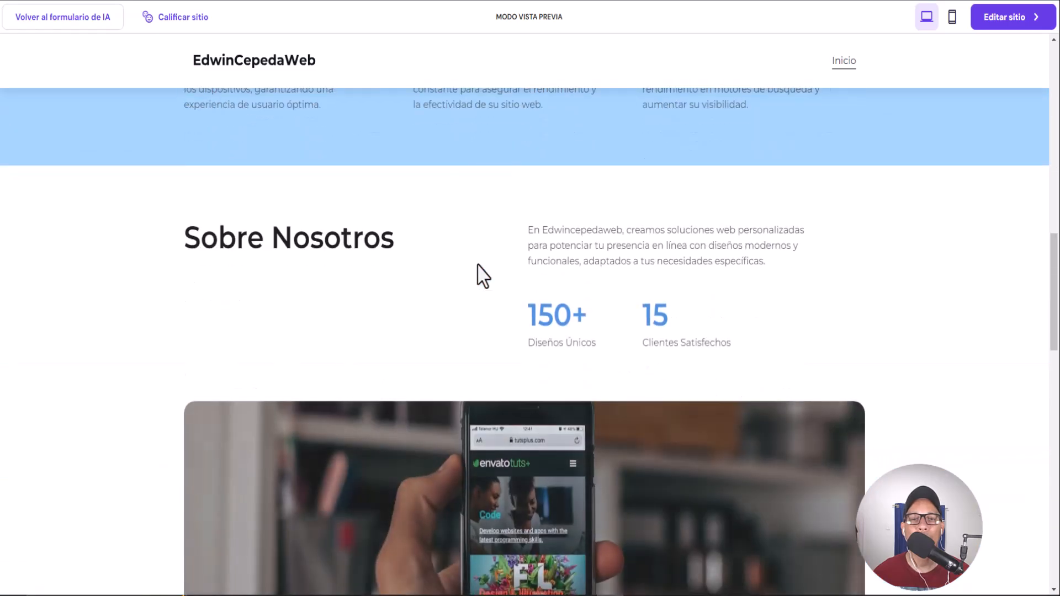
scroll(476, 264, "down", 1)
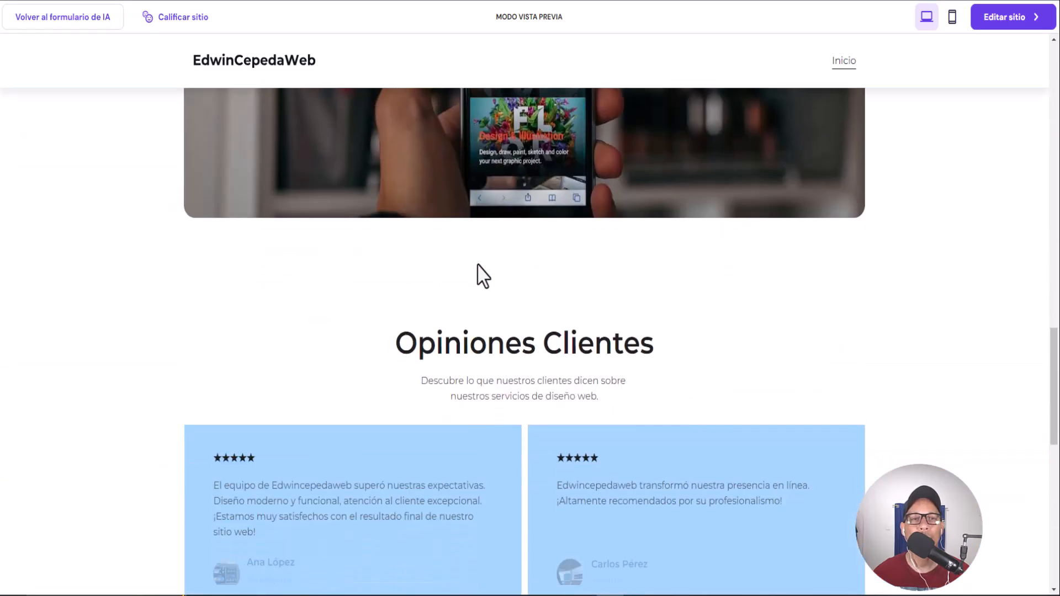
scroll(477, 263, "up", 5)
scroll(476, 263, "down", 10)
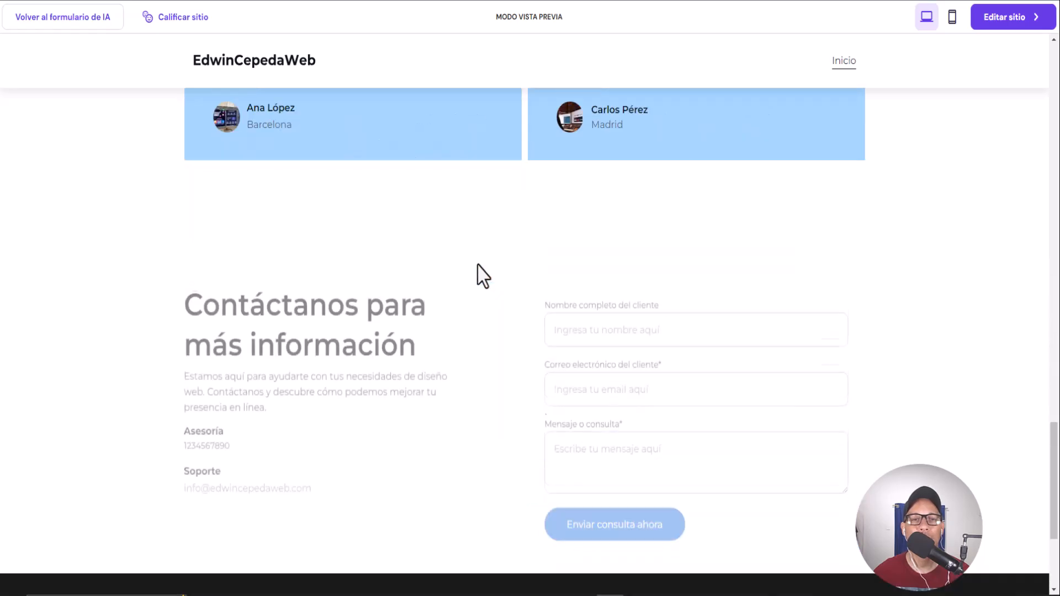
scroll(477, 264, "up", 15)
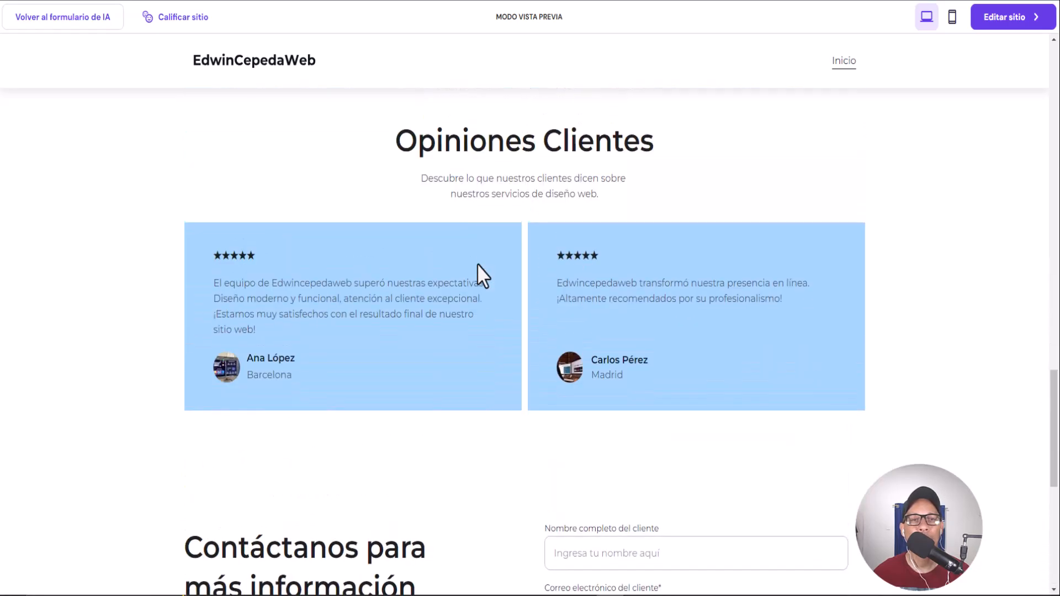
scroll(477, 264, "up", 8)
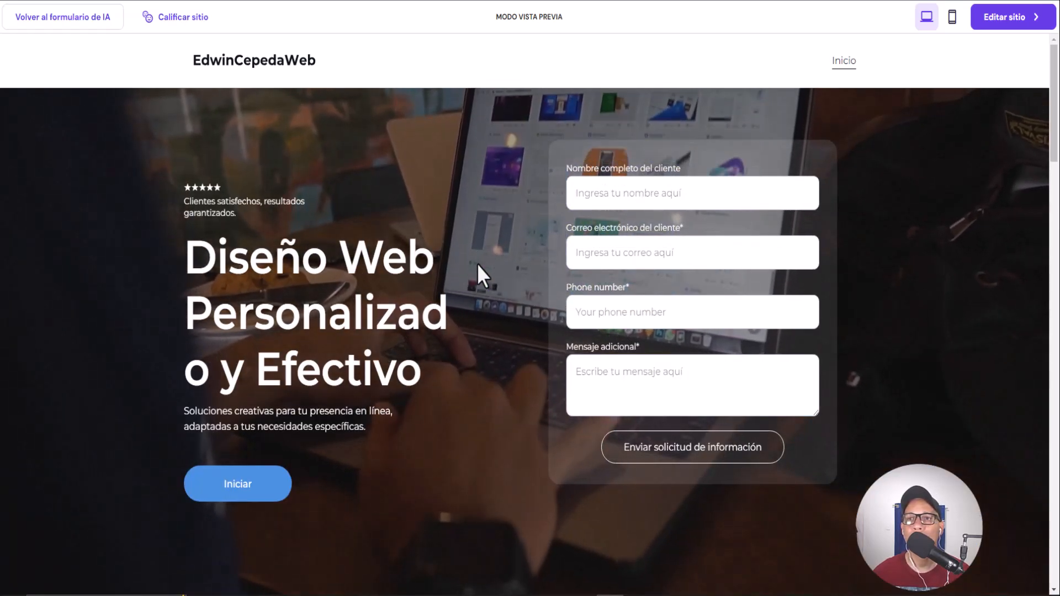
scroll(474, 258, "down", 15)
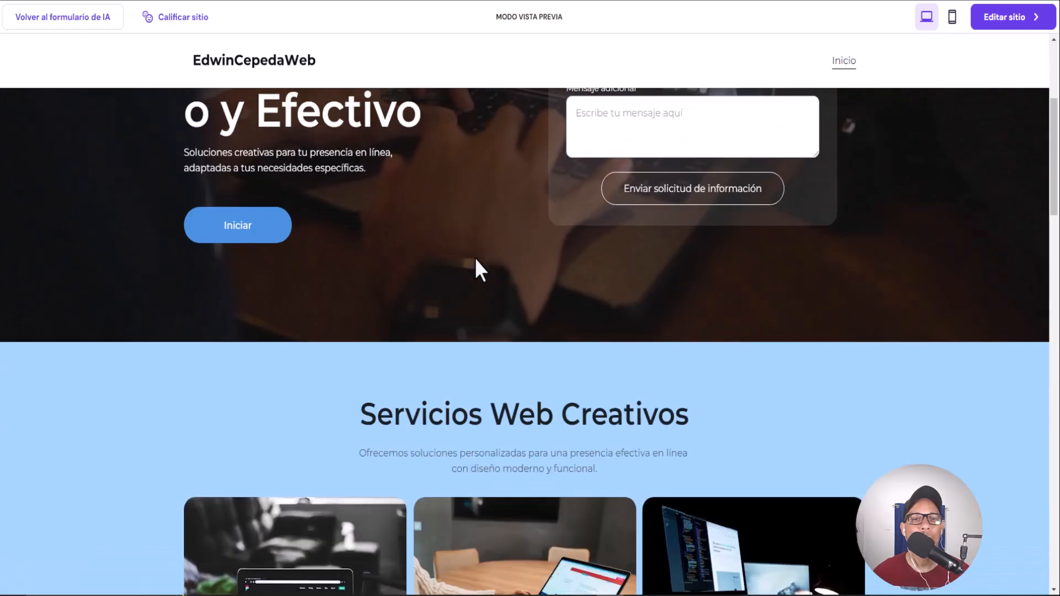
scroll(480, 270, "down", 1)
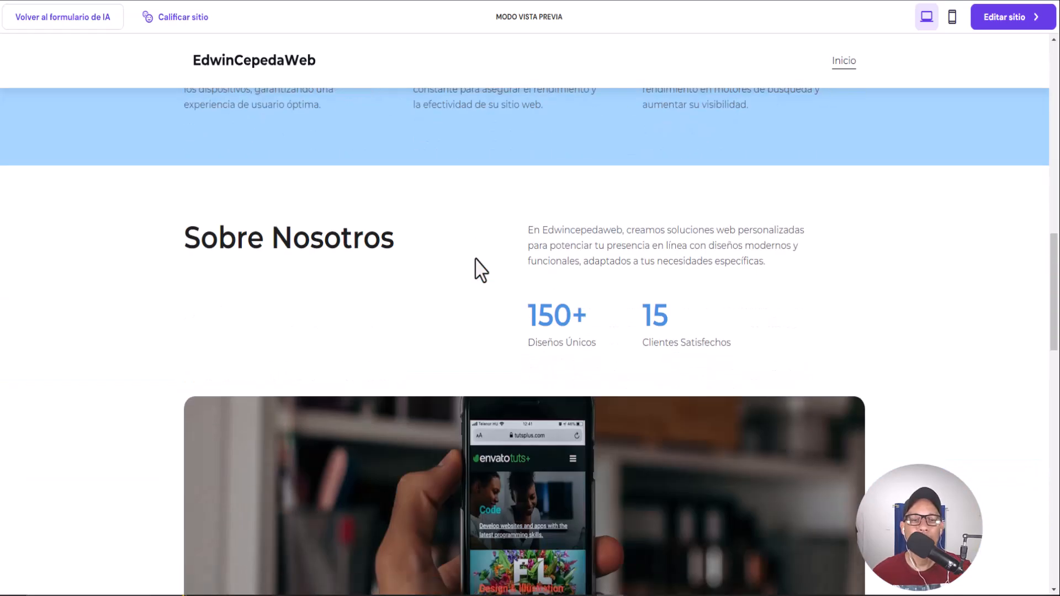
scroll(481, 267, "up", 3)
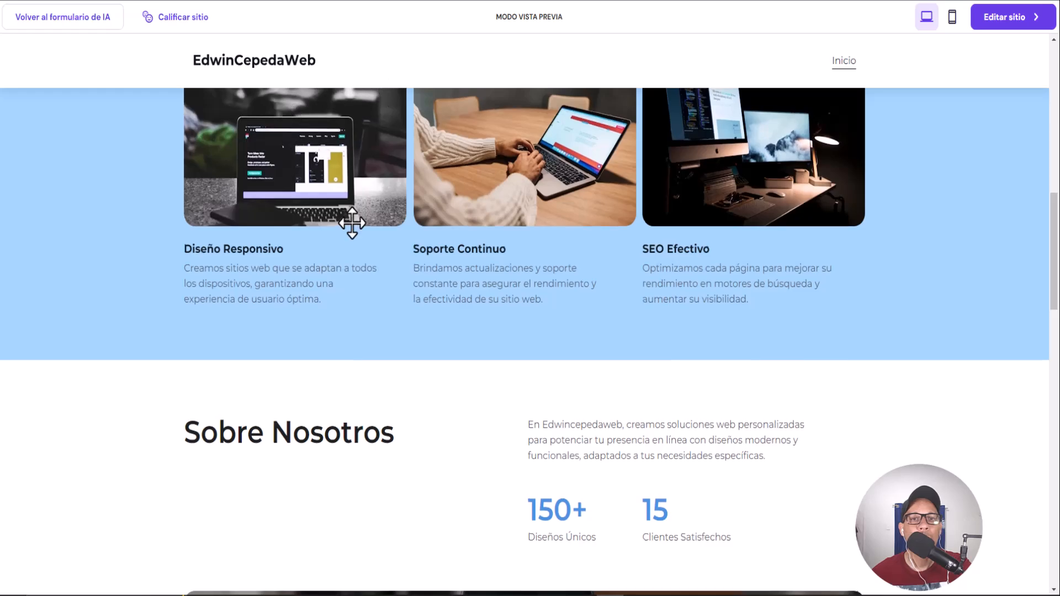
scroll(355, 220, "up", 3)
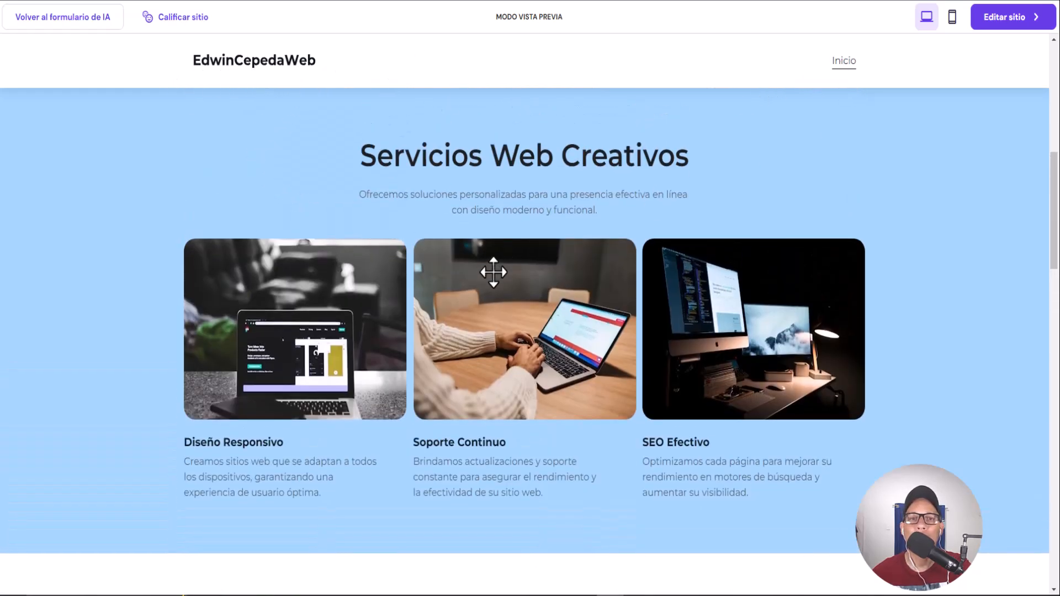
scroll(493, 270, "up", 8)
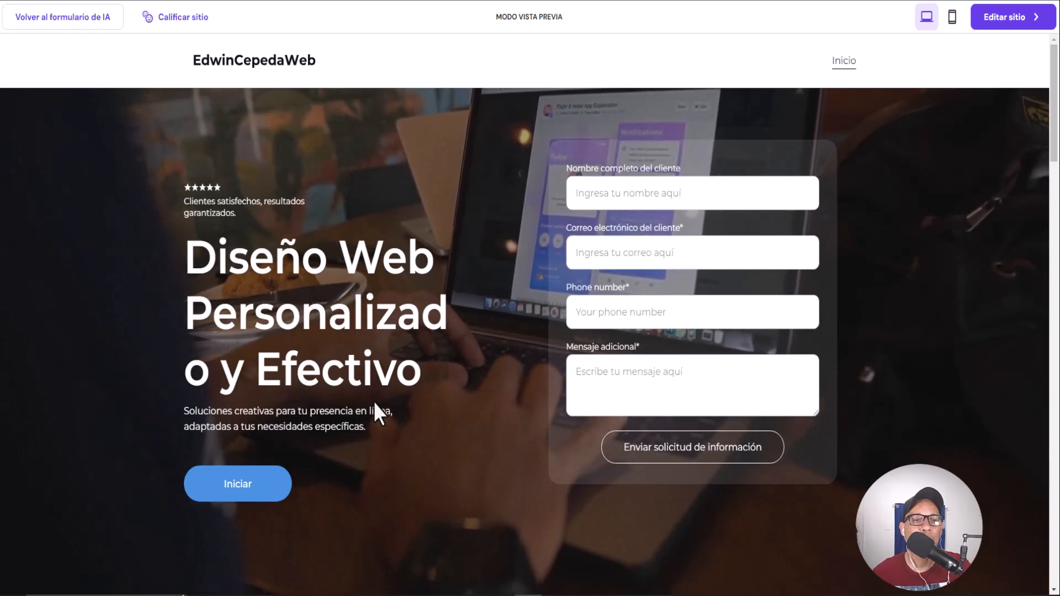
Review the preview's services, Sobre Nosotros, Opiniones Clientes, contact and footer sections in detail.
scroll(374, 403, "down", 8)
scroll(373, 402, "down", 3)
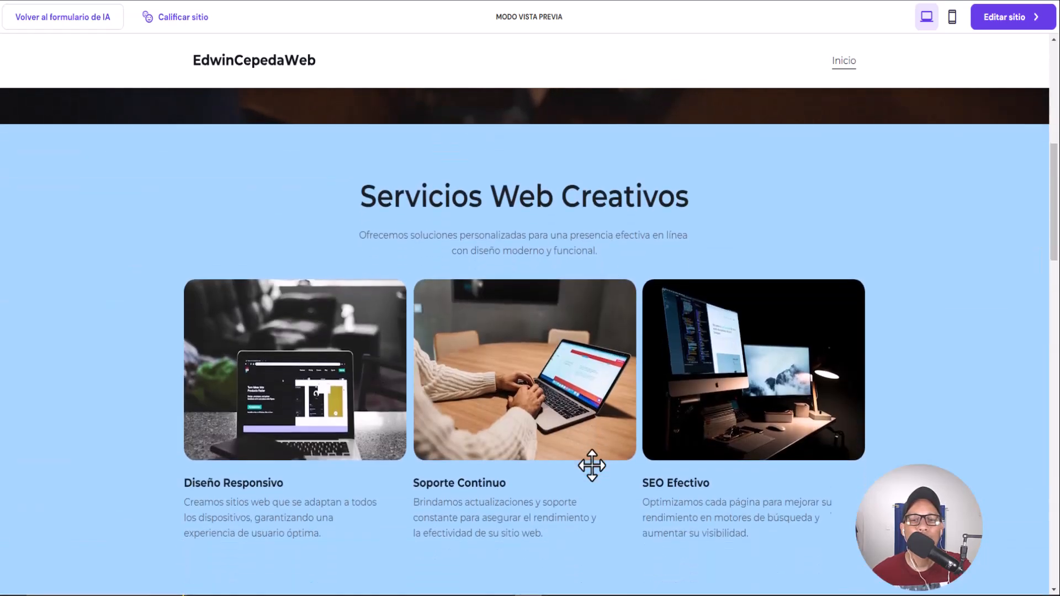
scroll(299, 430, "down", 5)
scroll(452, 367, "up", 4)
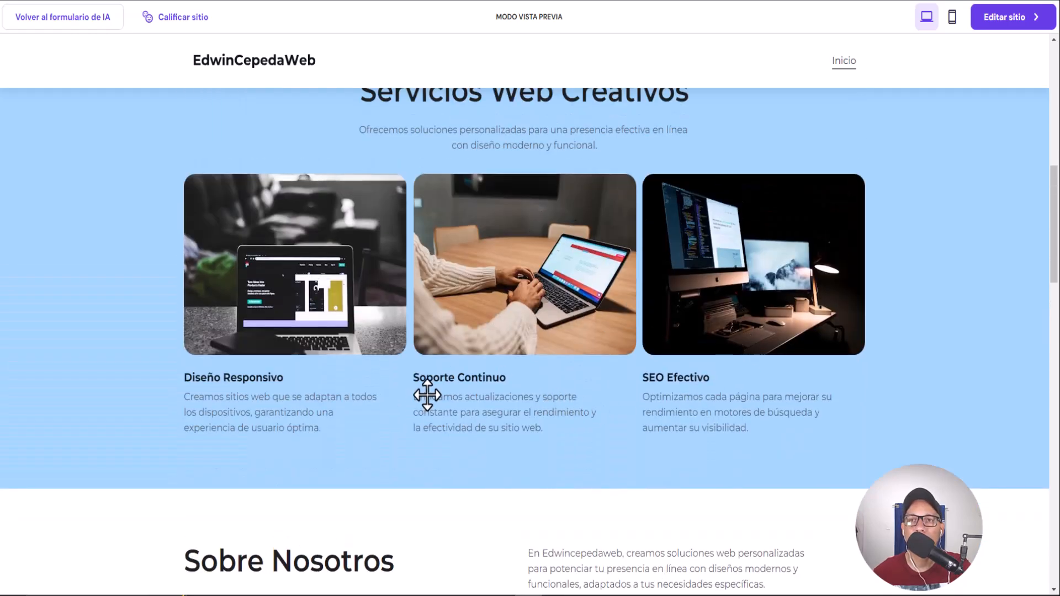
scroll(528, 413, "down", 5)
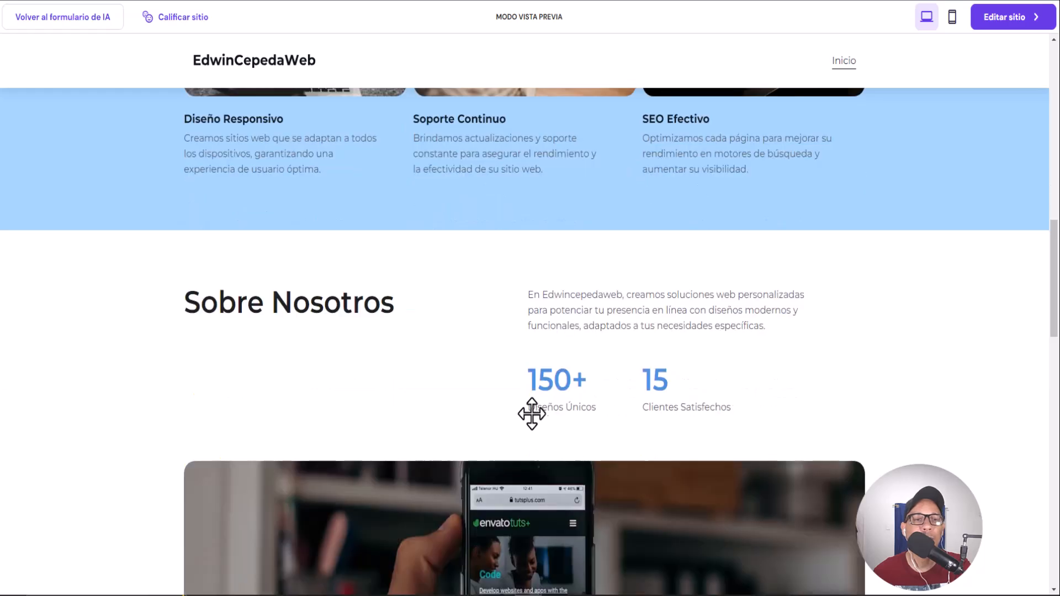
scroll(245, 382, "down", 12)
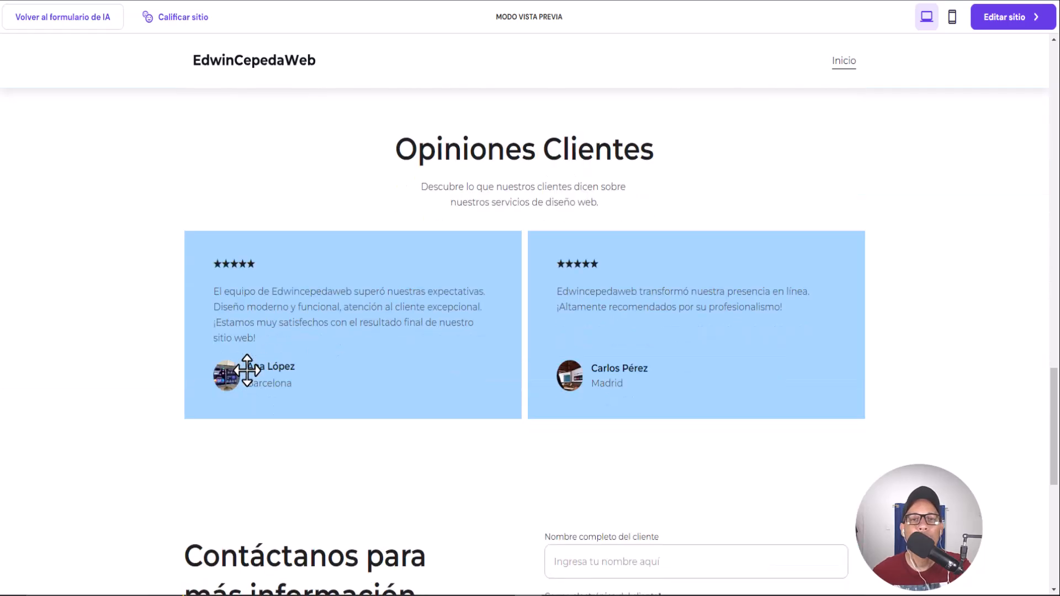
scroll(676, 361, "down", 6)
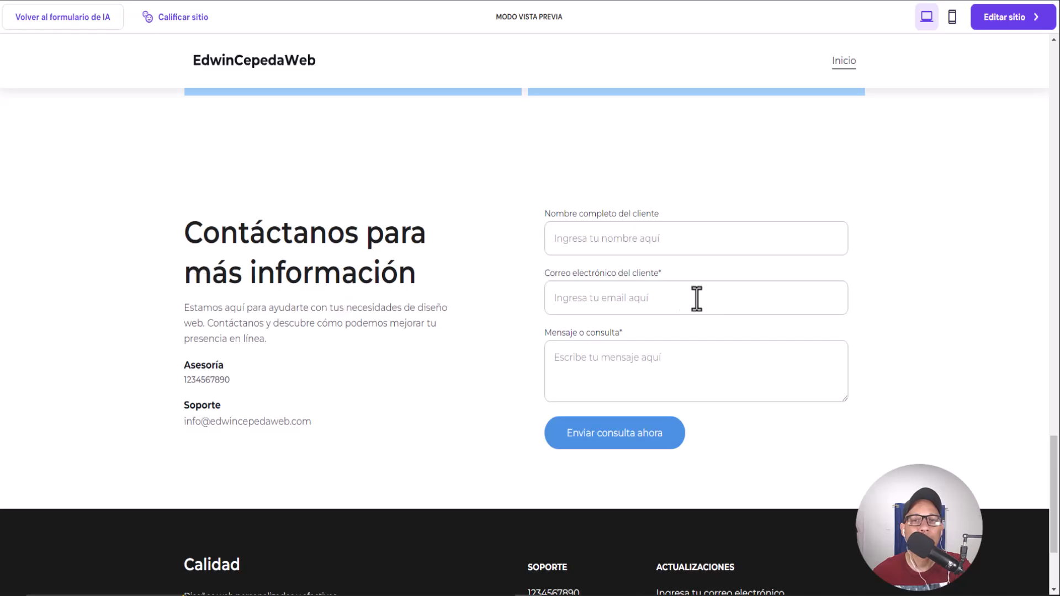
scroll(411, 368, "down", 3)
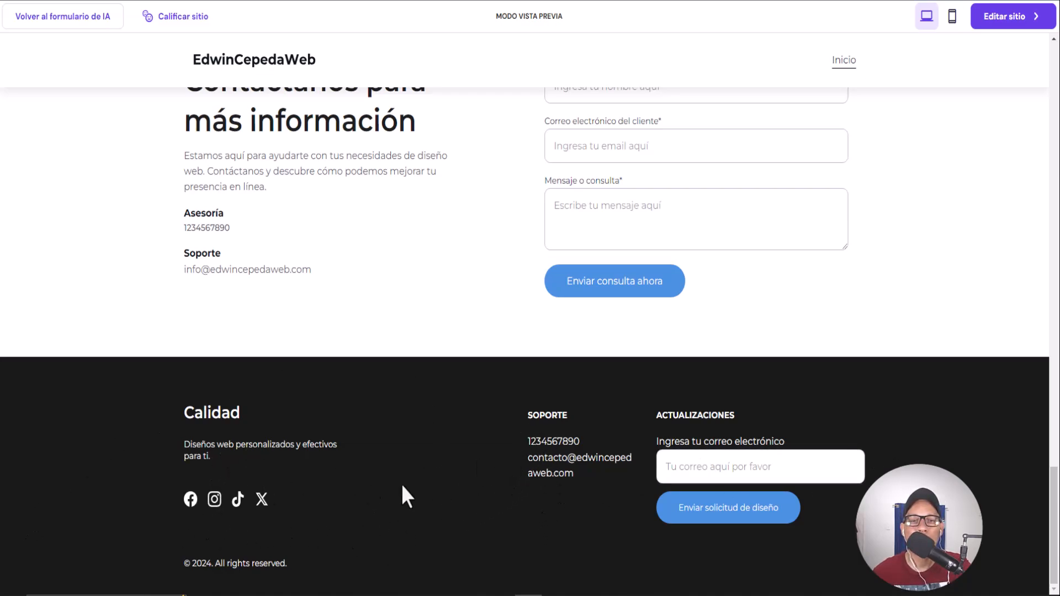
scroll(468, 507, "up", 20)
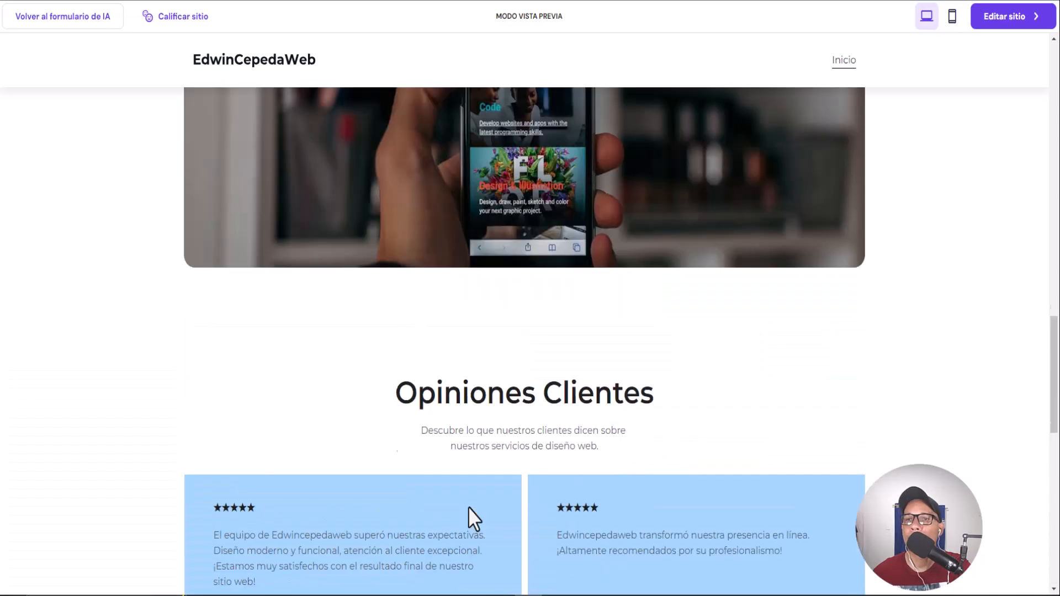
Return to the beginning of the preview, check its available options, and open the generated site for editing.
scroll(468, 506, "up", 8)
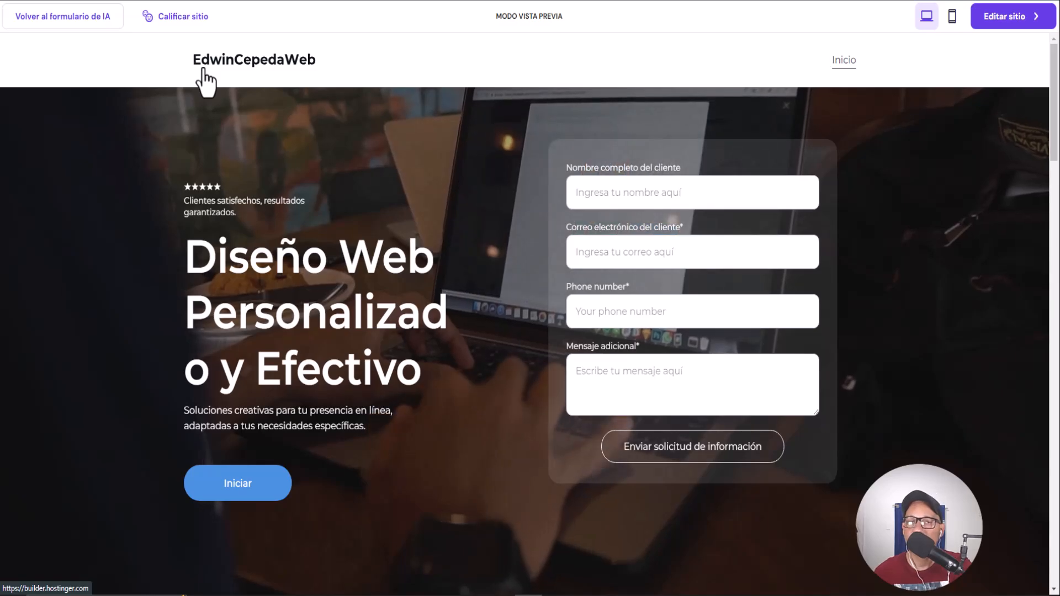
mouse_move(35, 19)
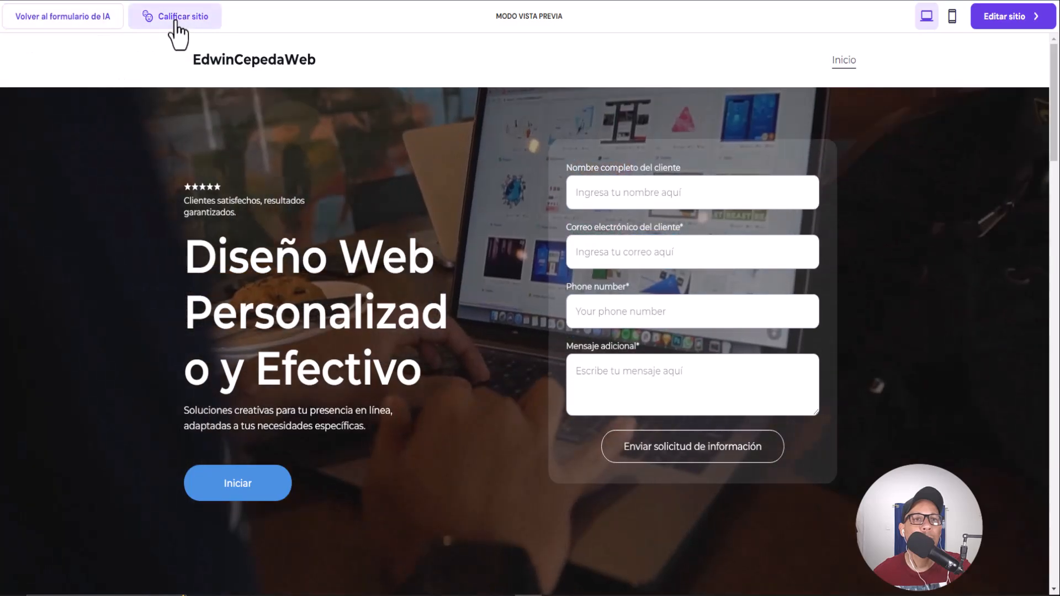
mouse_move(1009, 24)
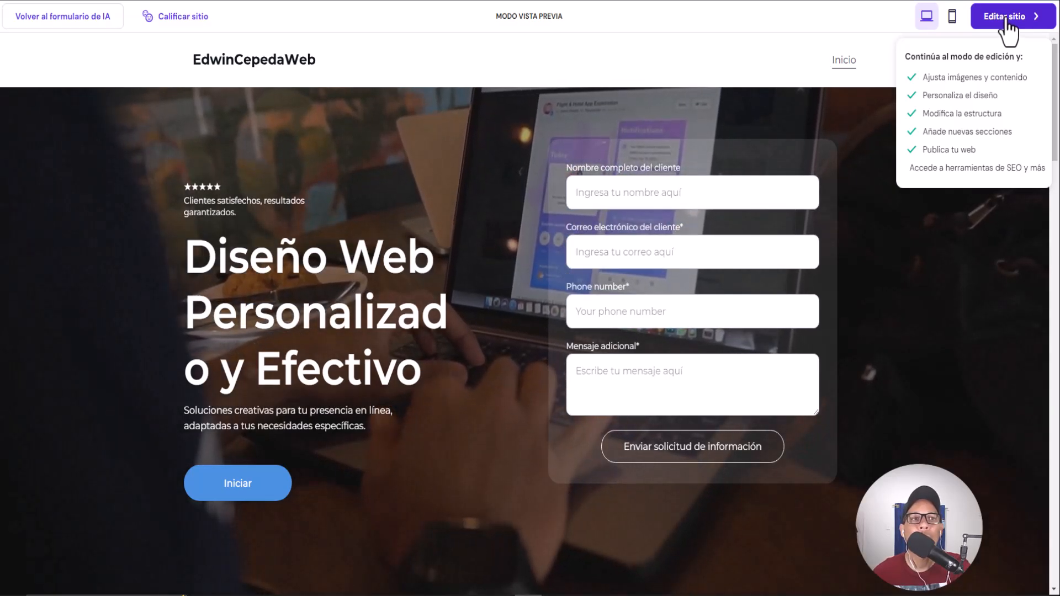
left_click(1006, 18)
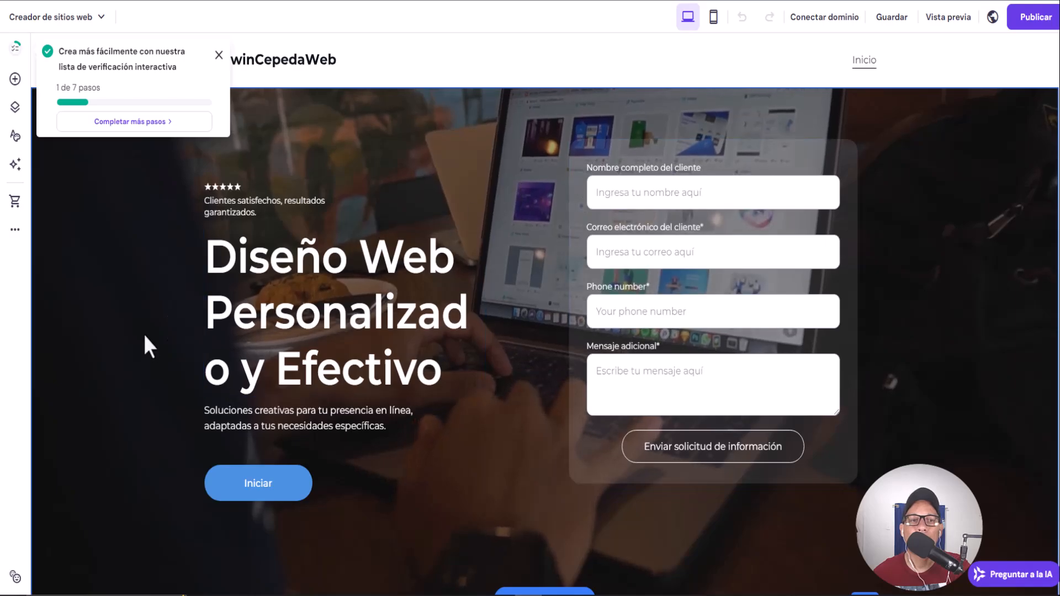
Widen the hero heading's text box slightly so that the word "Personalizado" fits on one line.
left_click(292, 309)
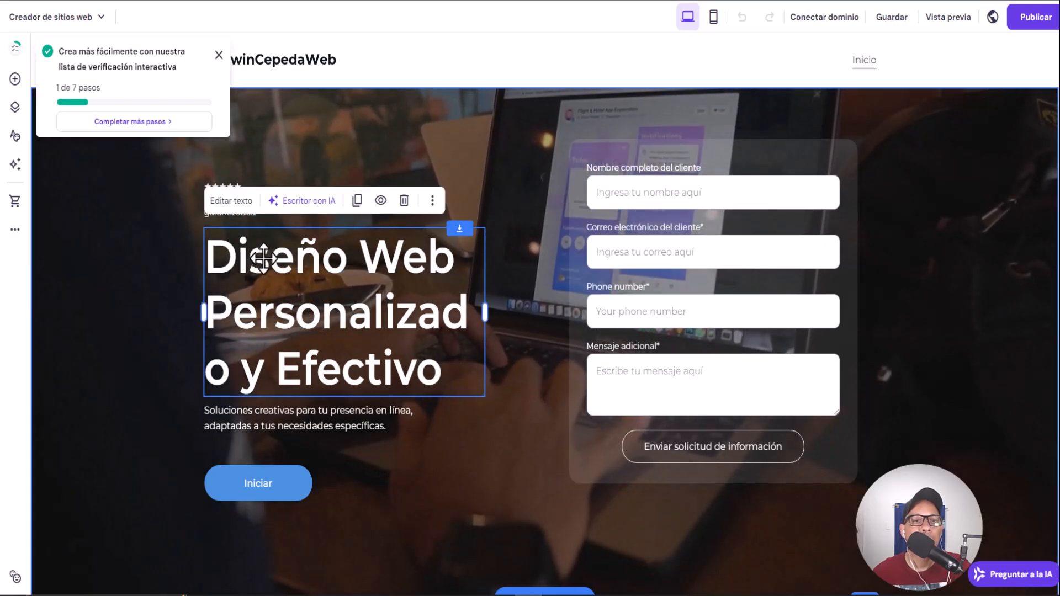
left_click(234, 201)
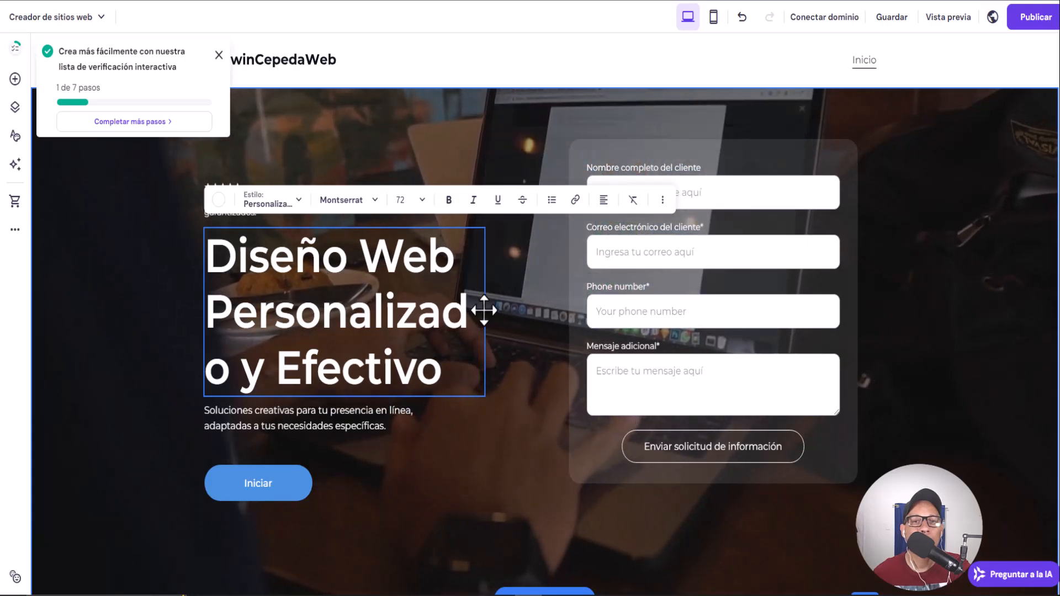
left_click(215, 257)
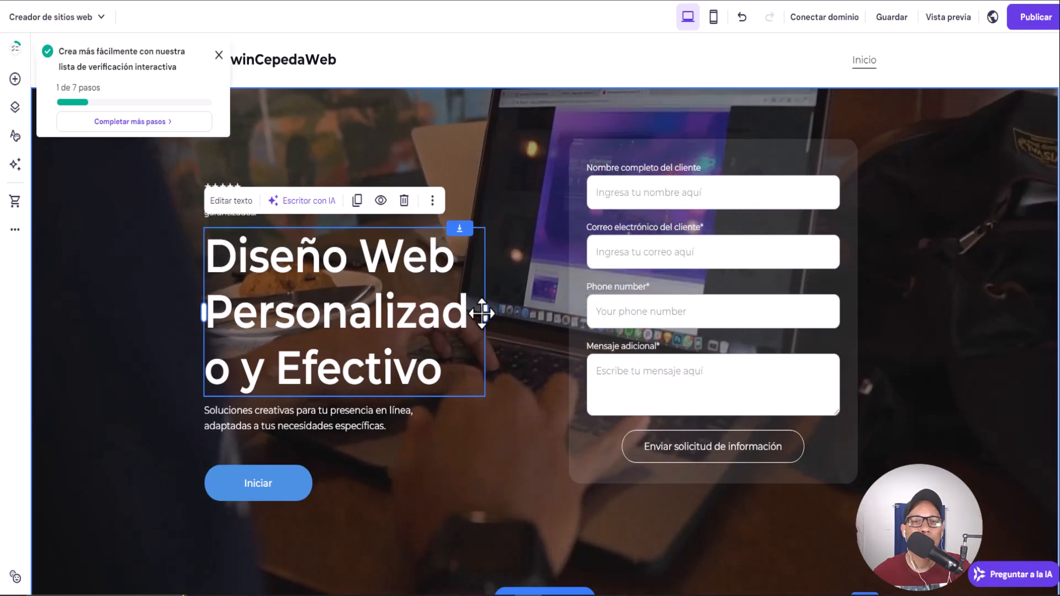
left_click_drag(485, 313, 501, 312)
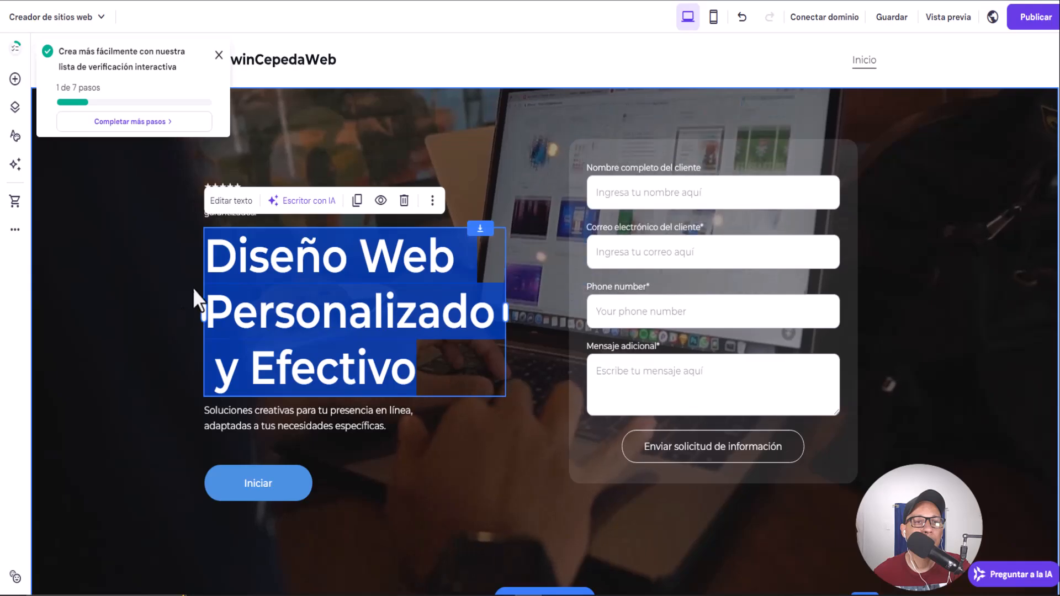
left_click(194, 293)
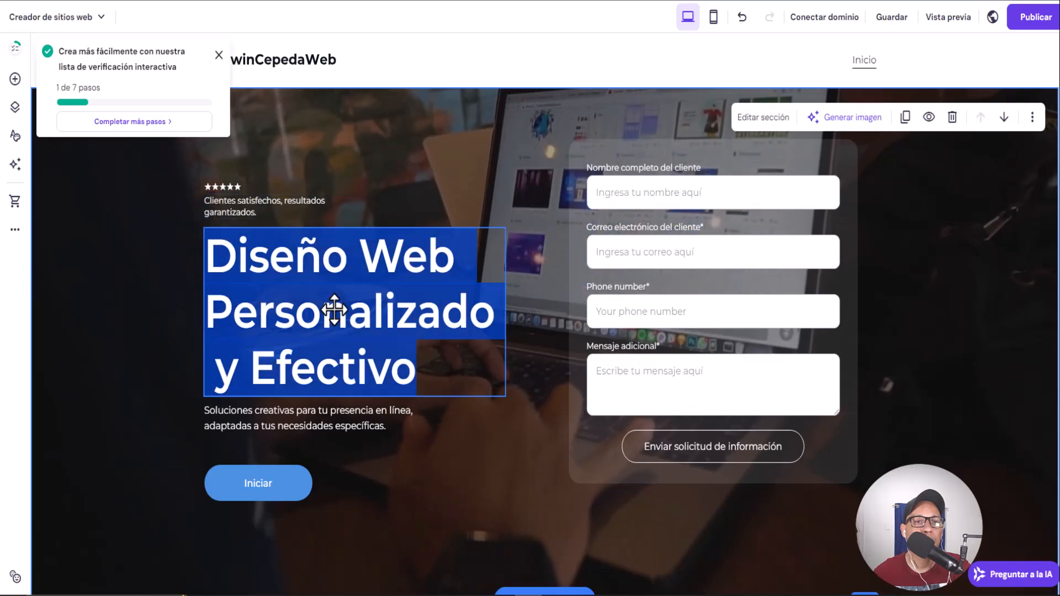
Change the hero heading's font to Ubuntu Medium.
left_click(242, 263)
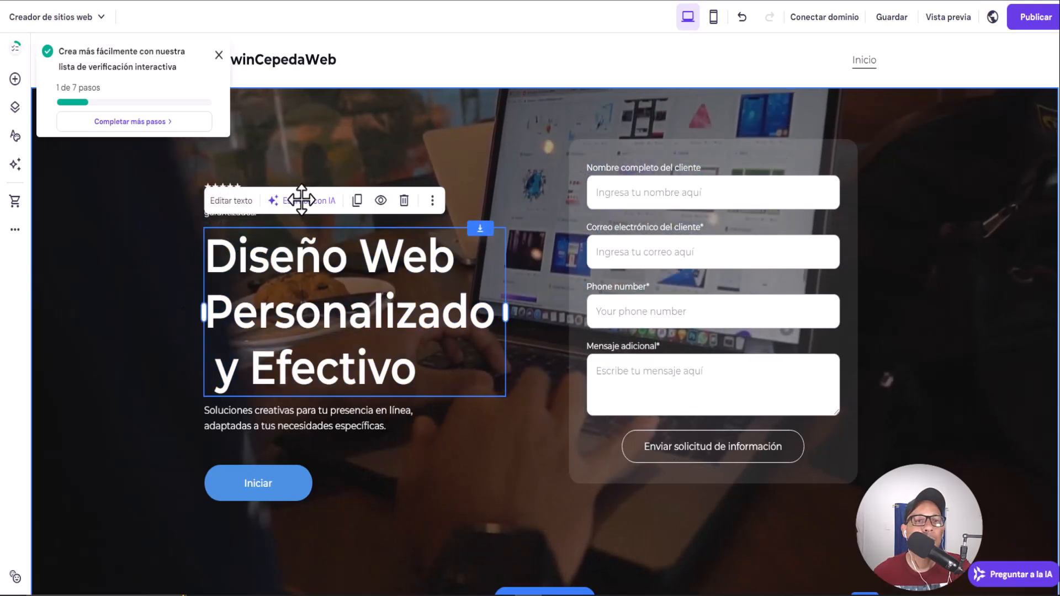
left_click(224, 200)
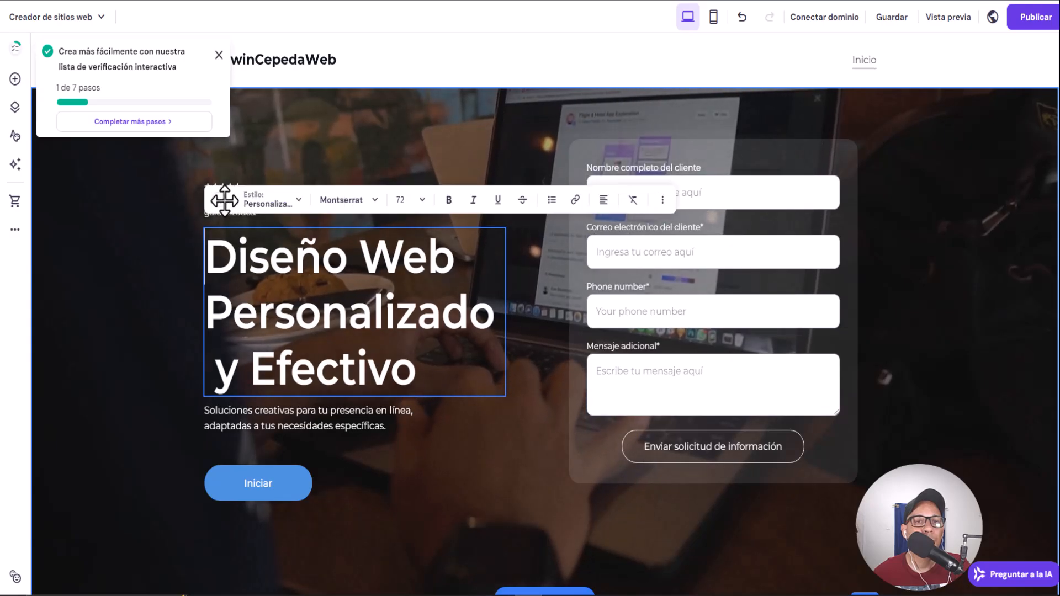
left_click(371, 202)
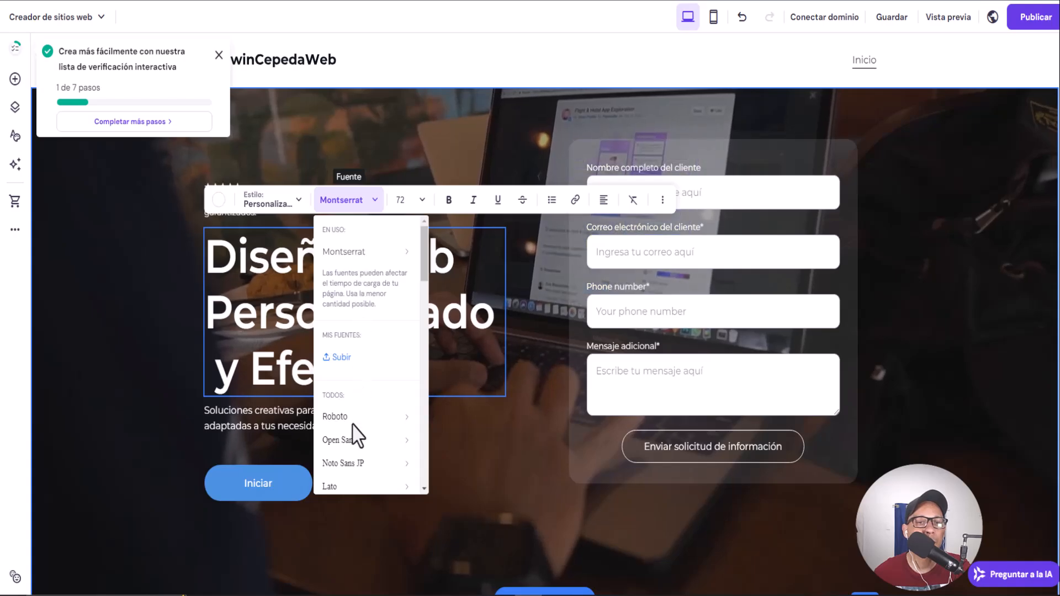
scroll(353, 426, "down", 5)
mouse_move(344, 415)
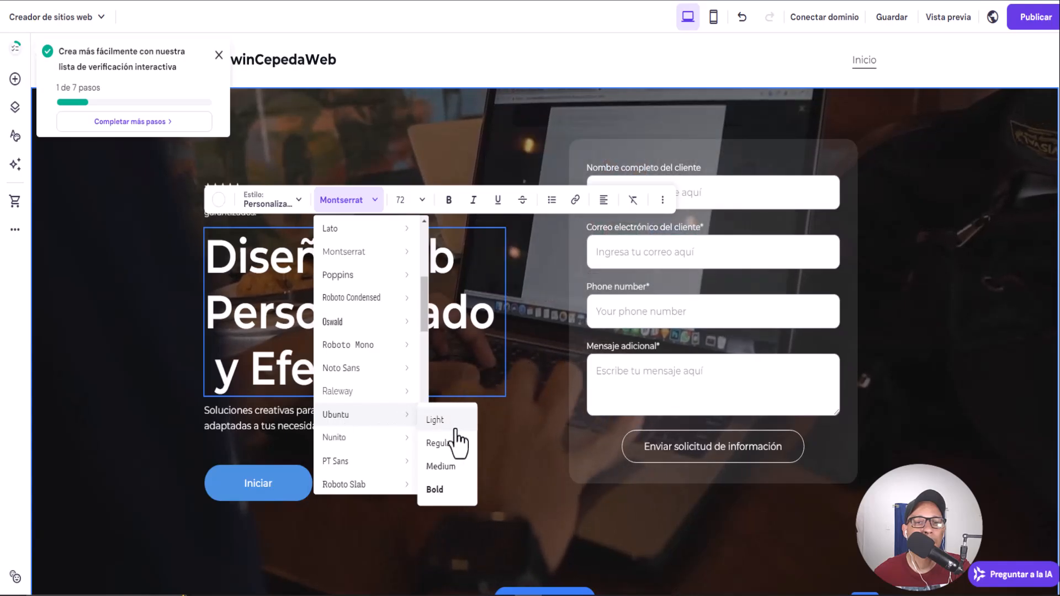
left_click(453, 473)
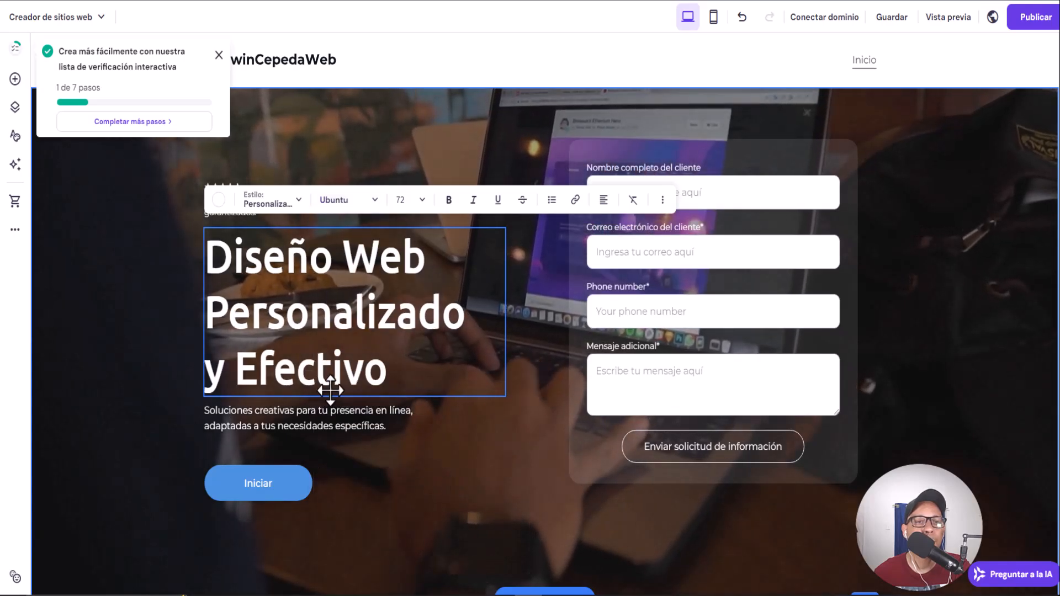
Try font sizes 18, 32 and 48 on the hero heading.
left_click(421, 201)
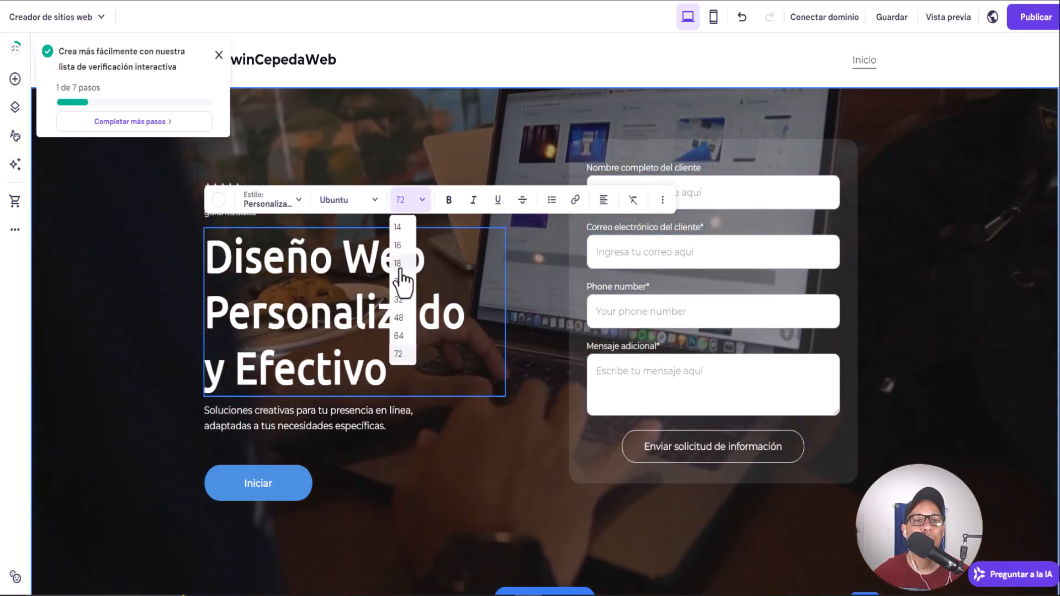
left_click(399, 270)
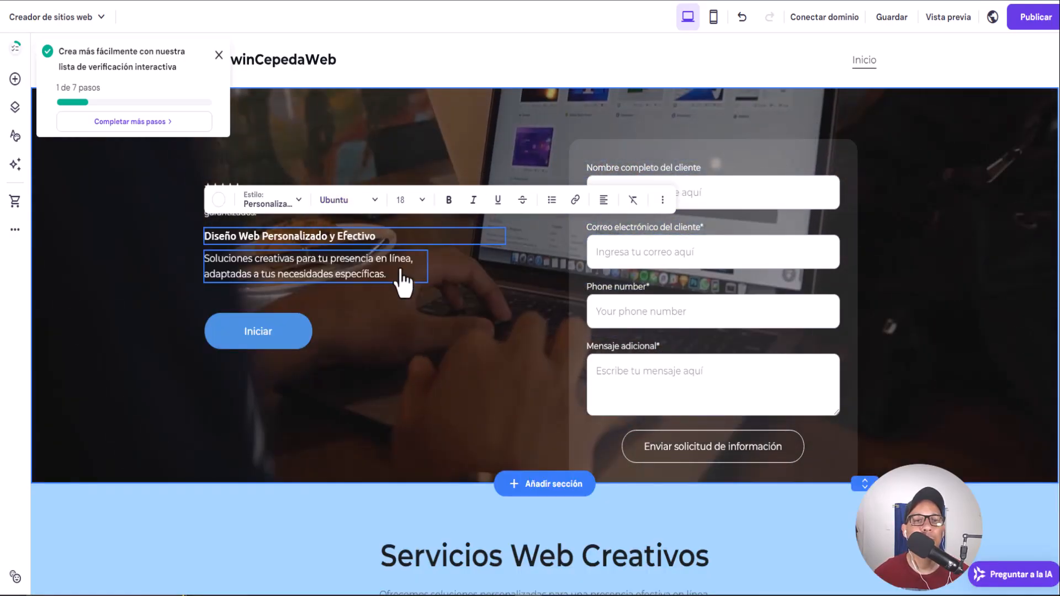
left_click(420, 202)
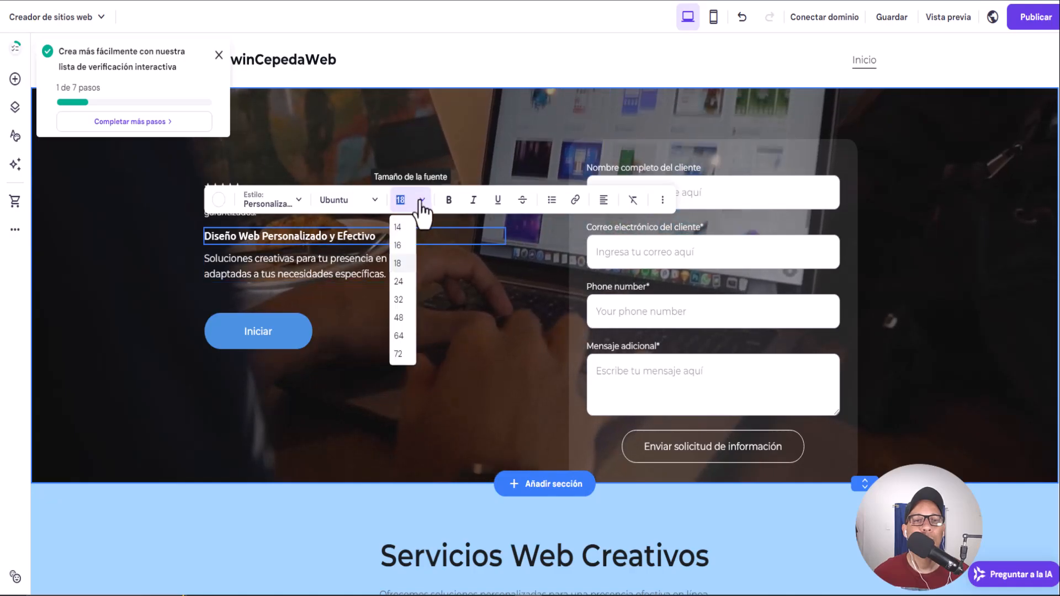
left_click(399, 299)
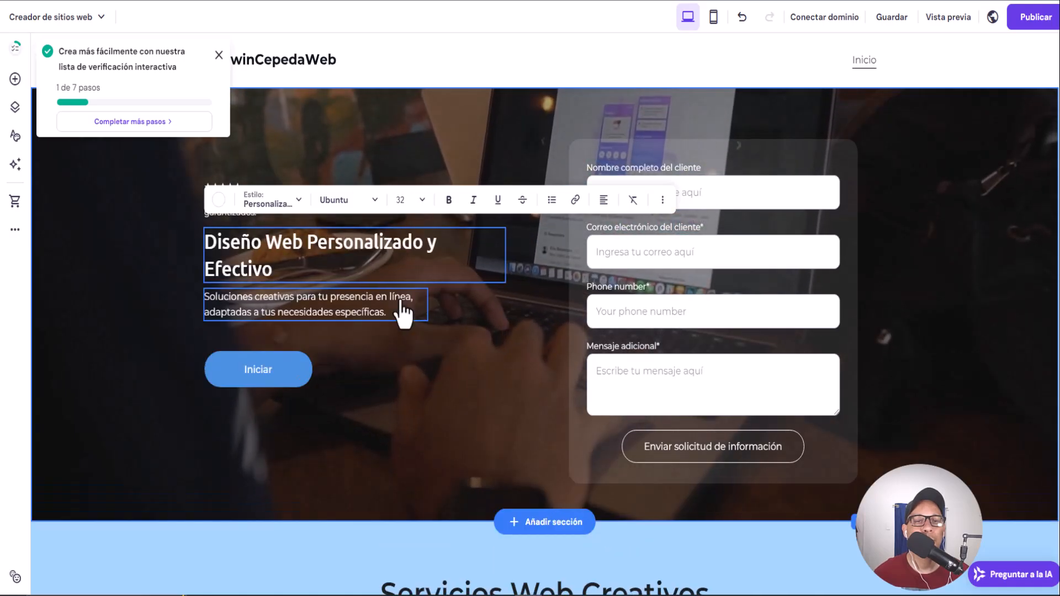
left_click(418, 202)
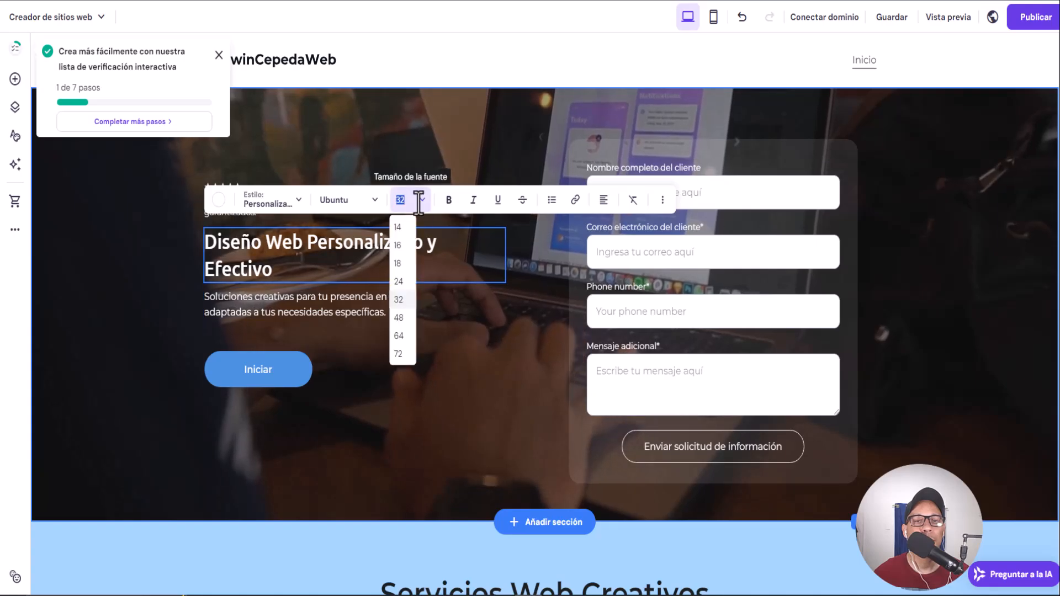
left_click(404, 321)
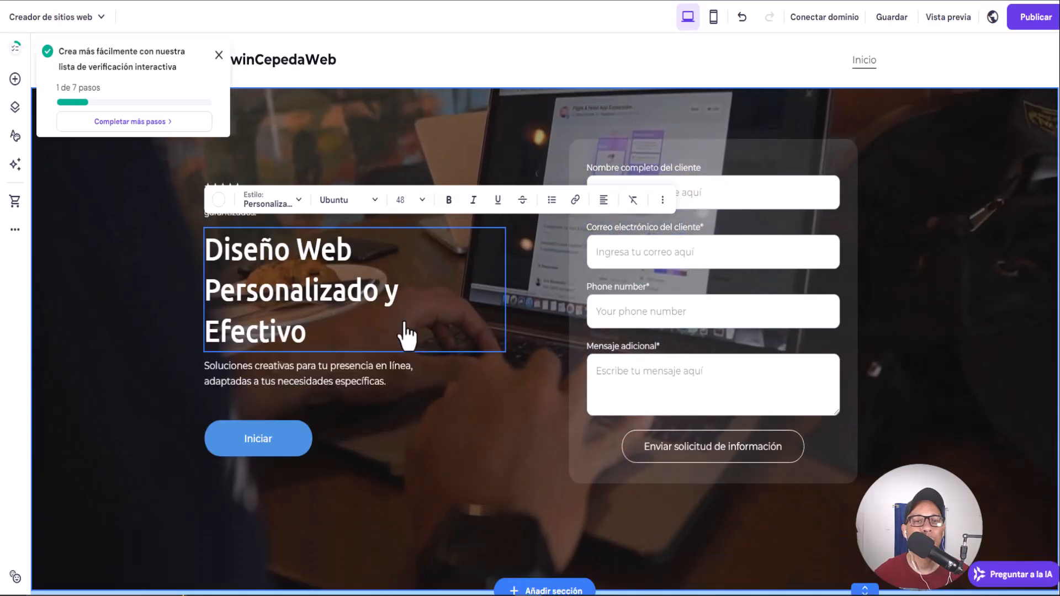
Set the hero heading's font size to 64, make it bold and centre its text.
left_click(420, 202)
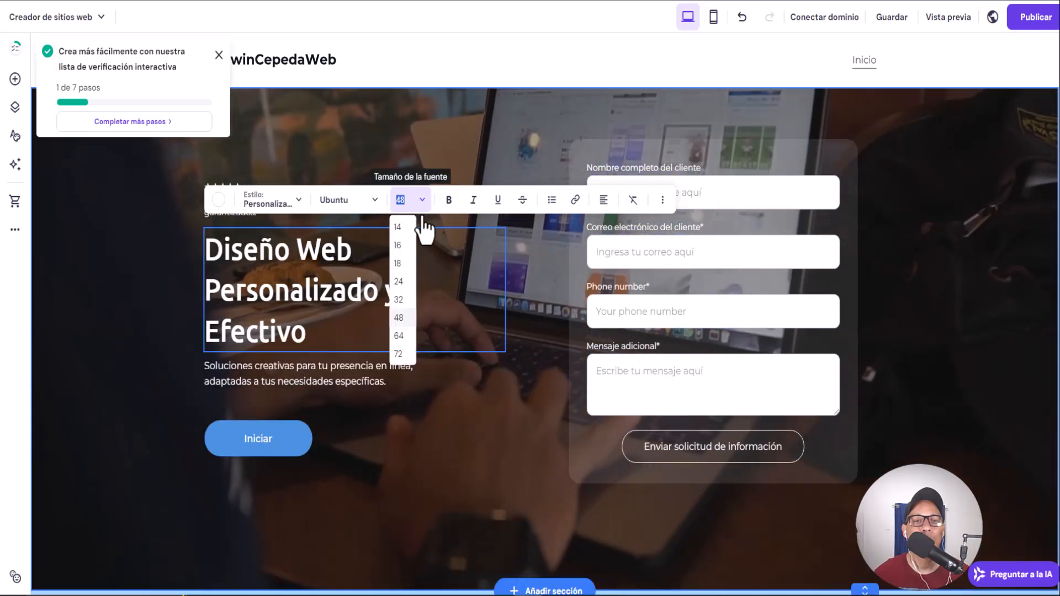
left_click(399, 337)
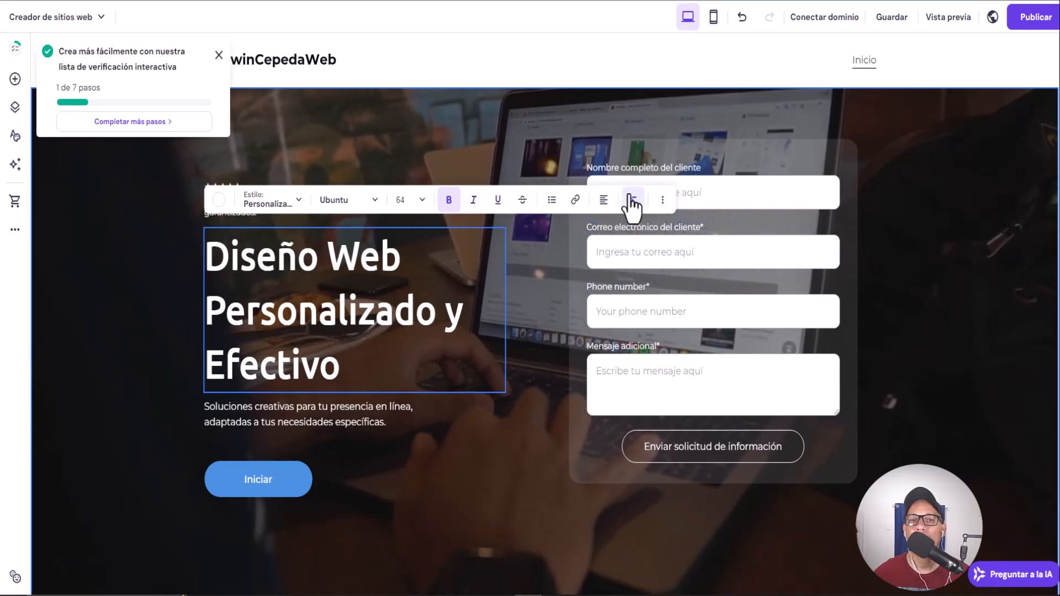
left_click(604, 202)
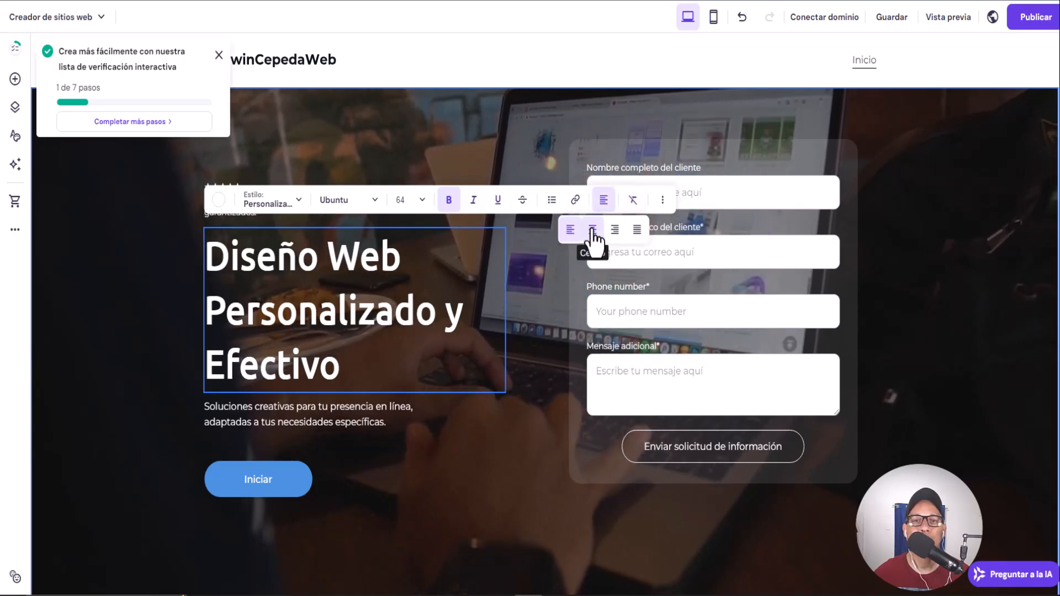
left_click(592, 230)
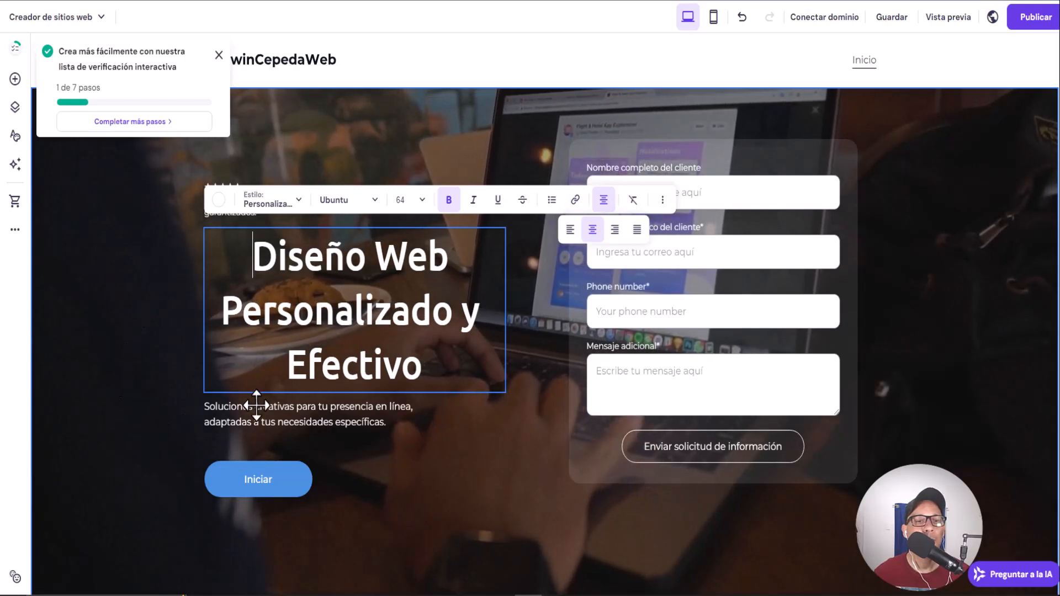
View the Iniciar button's general settings, close them and move the button slightly down beneath the hero description.
left_click(260, 499)
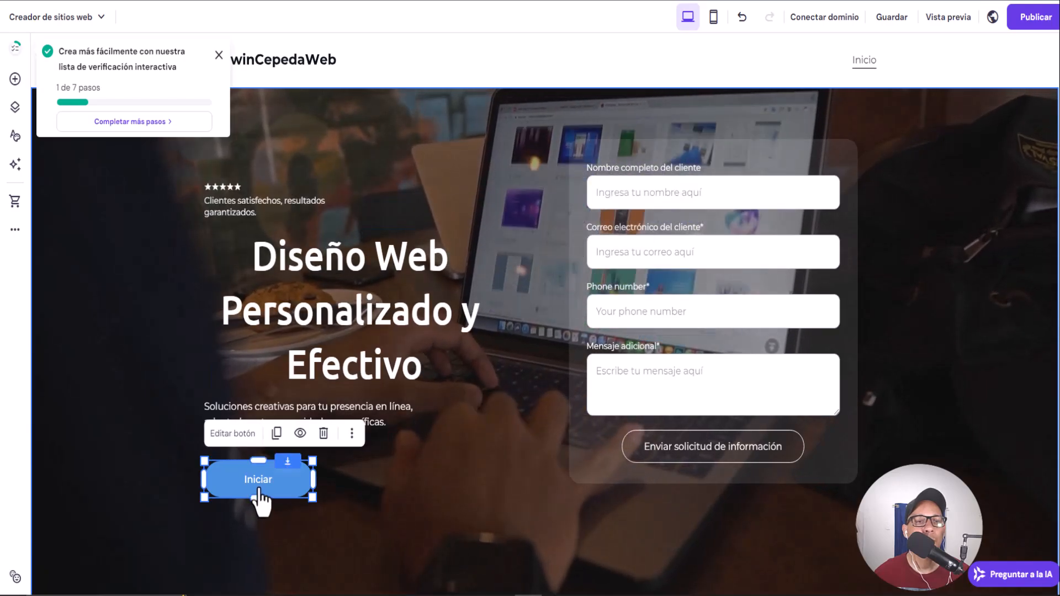
left_click(232, 434)
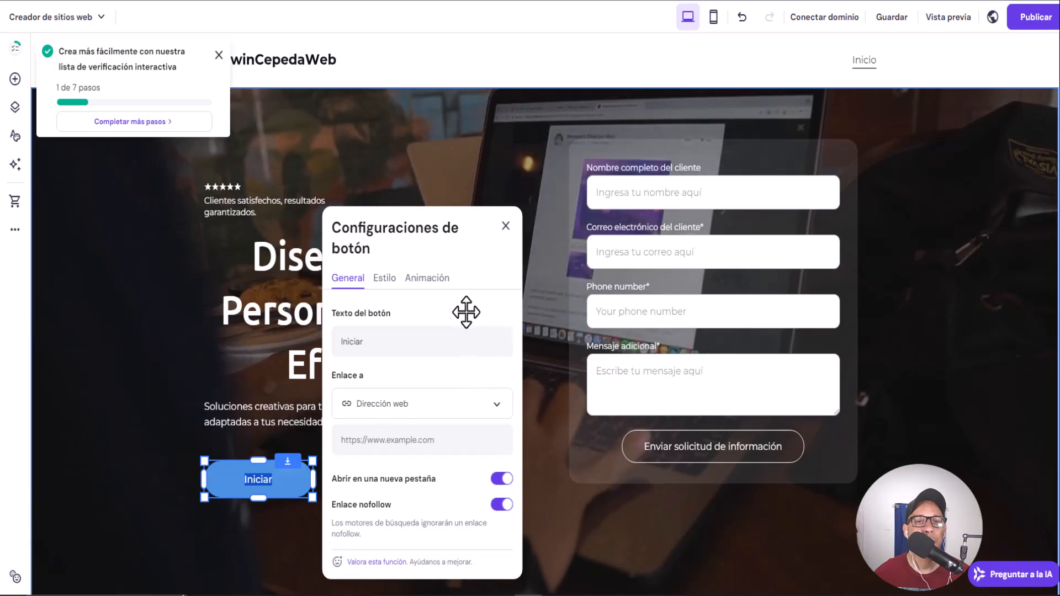
left_click(455, 329)
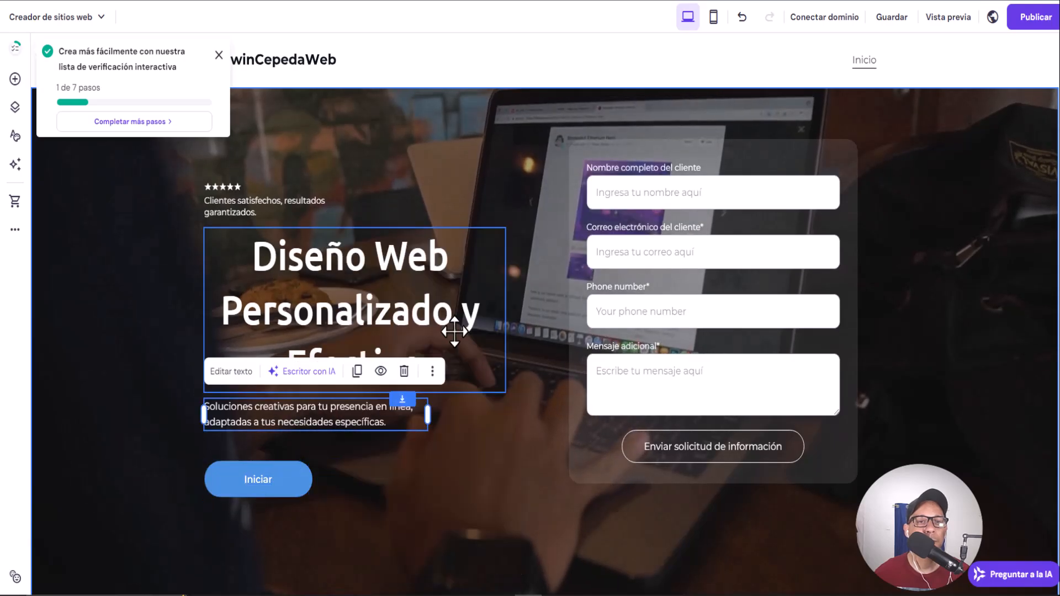
left_click(275, 496)
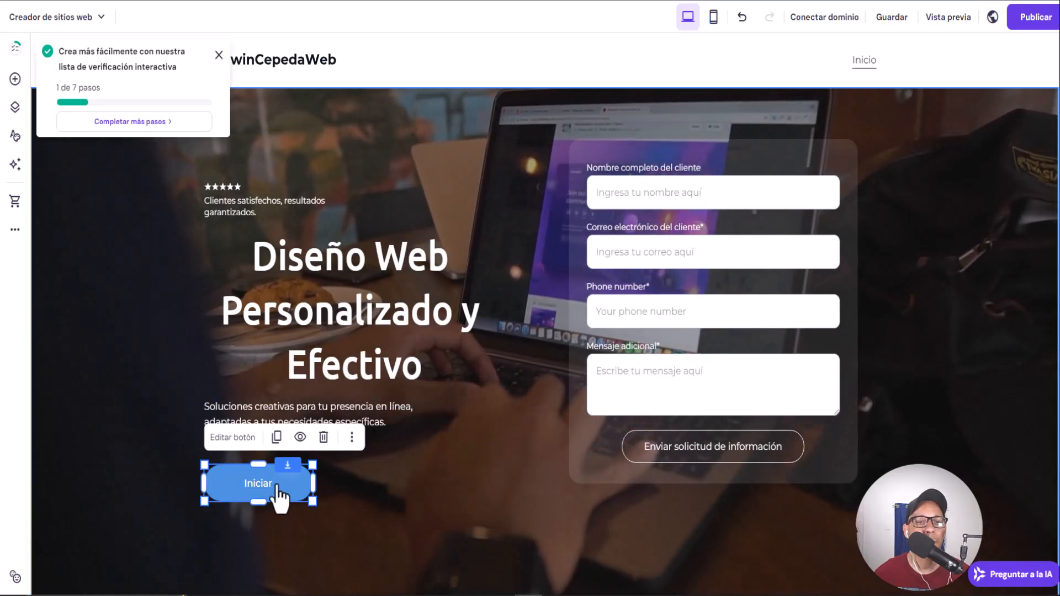
Switch the hero section's background from video to an image.
left_click(244, 455)
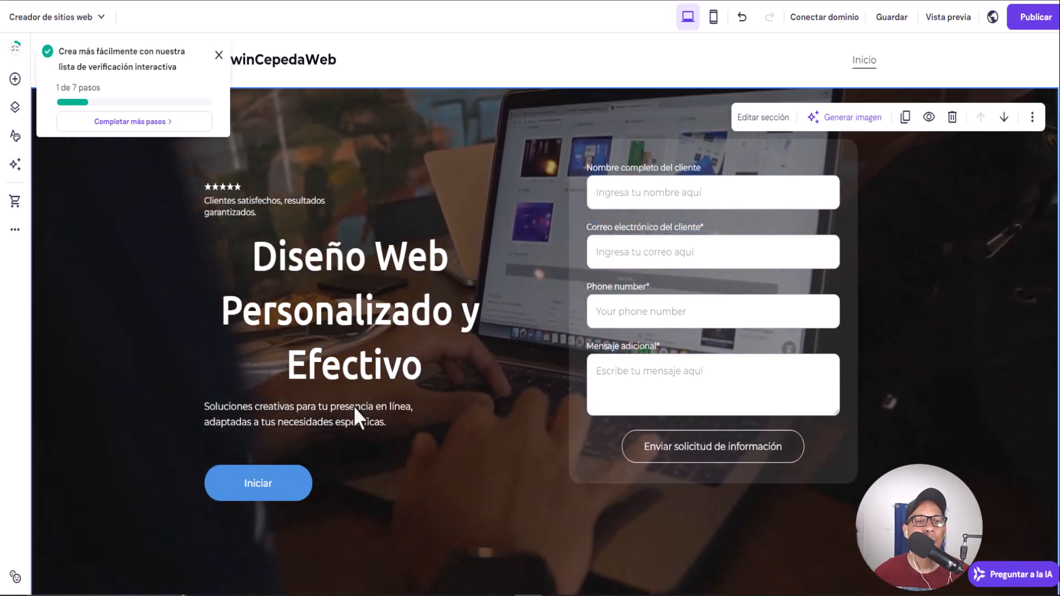
left_click(779, 124)
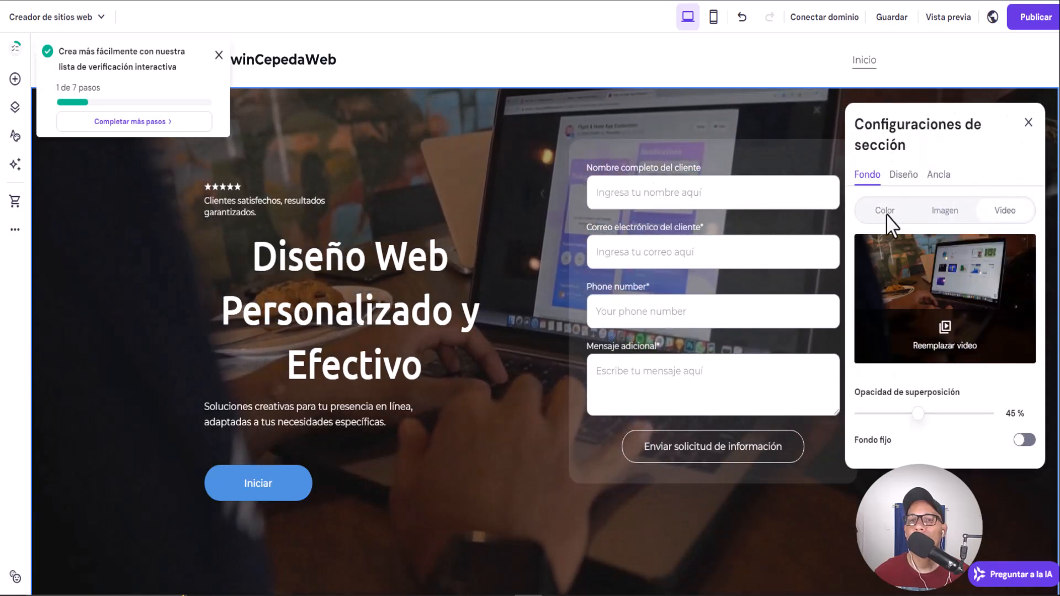
left_click(947, 210)
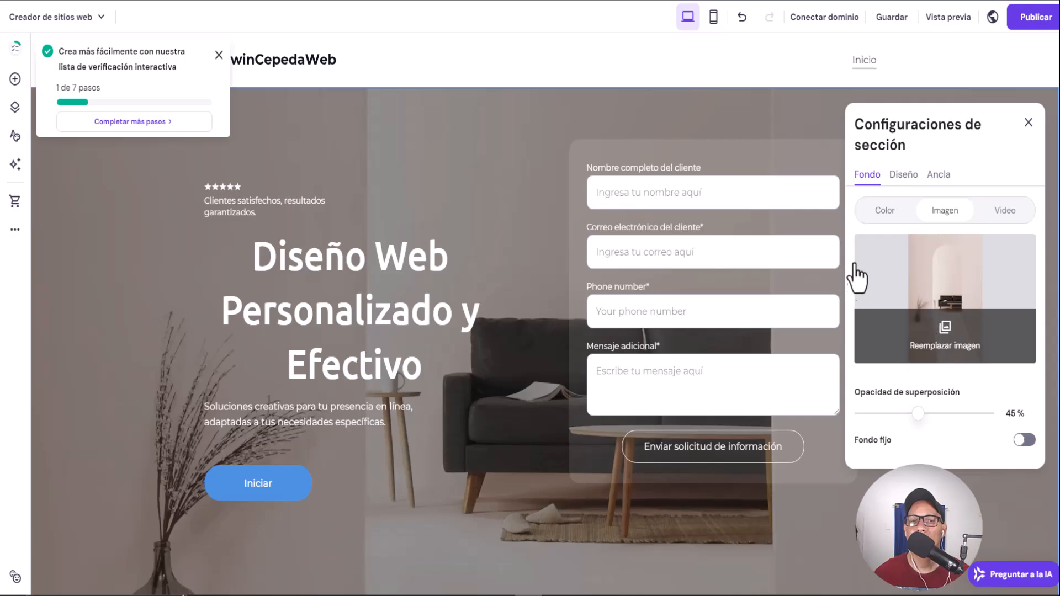
Upload the Diseno-sin-titulo file from the Descargas folder to the media library for the hero background.
left_click(951, 349)
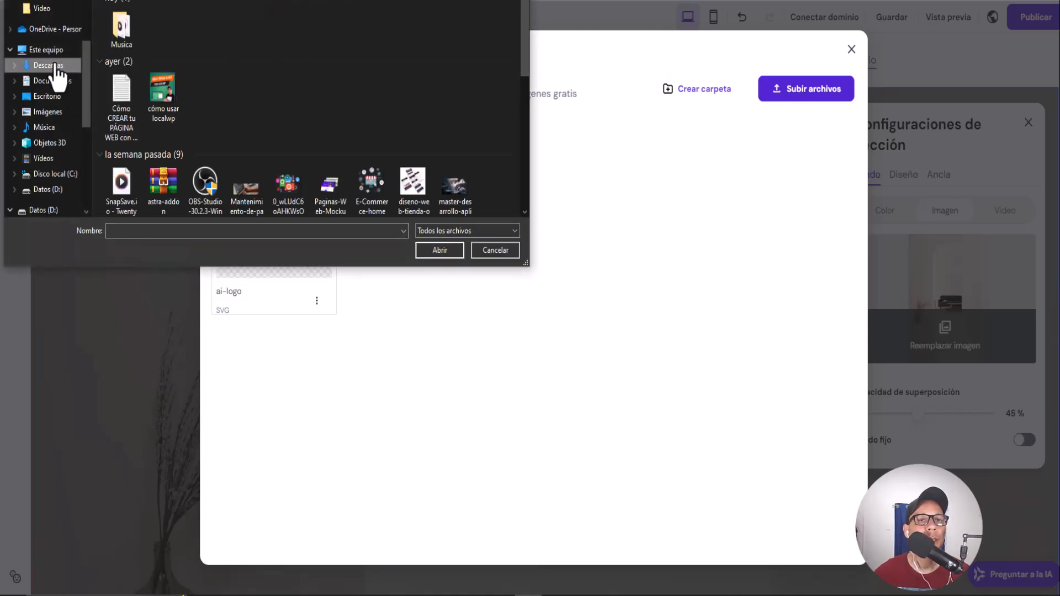
scroll(309, 150, "down", 3)
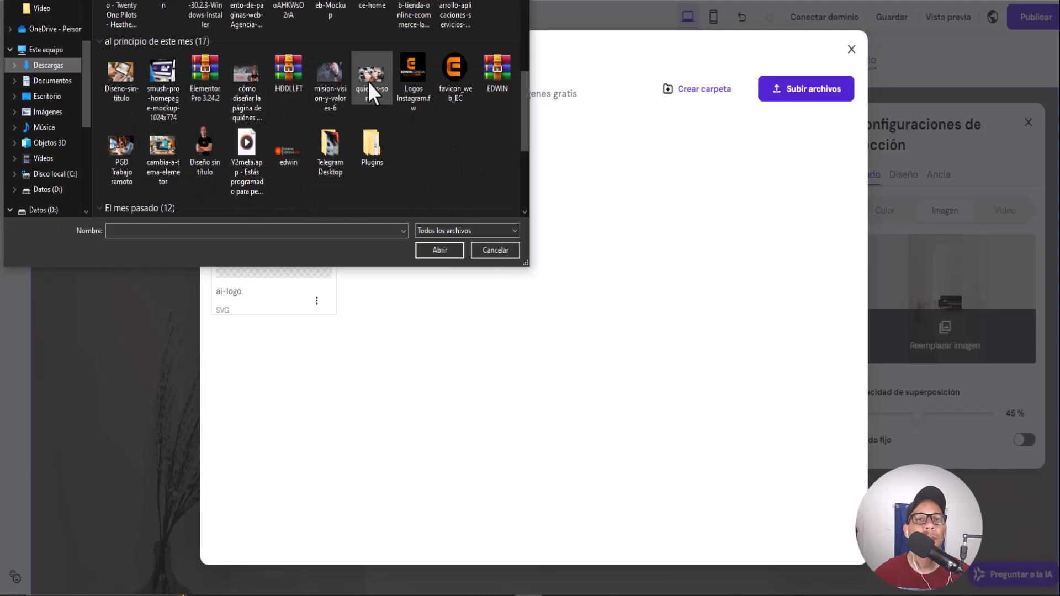
left_click(122, 75)
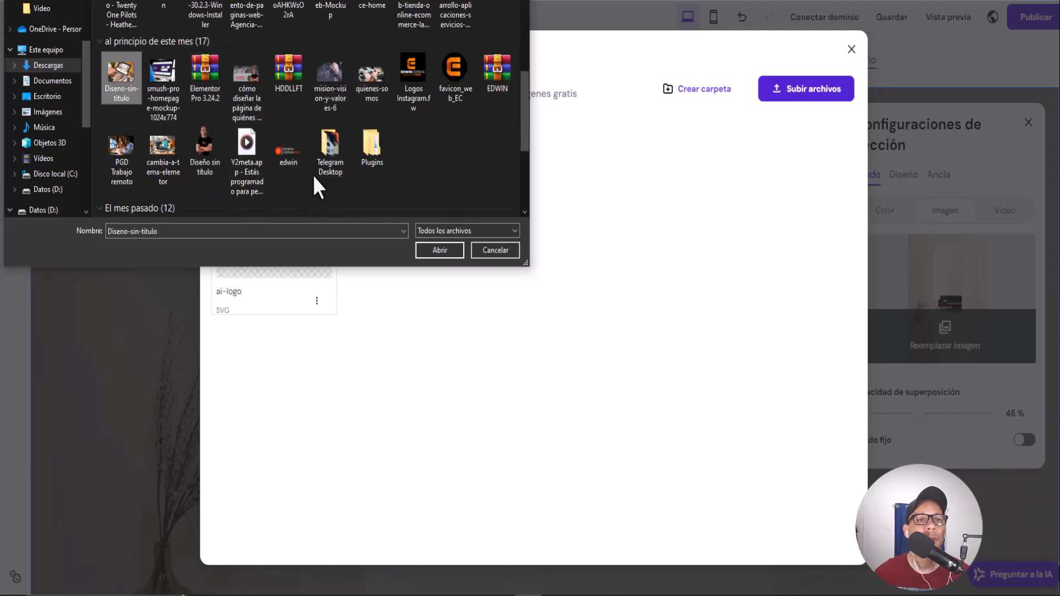
left_click(439, 250)
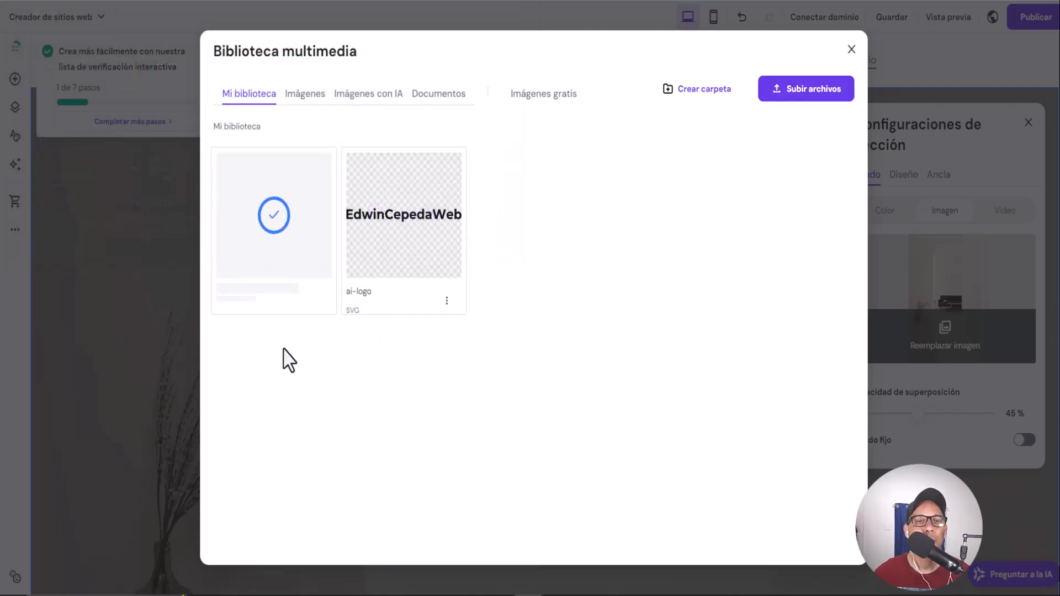
Apply the uploaded image as the hero section's background and view the section's layout and anchor settings.
left_click(268, 221)
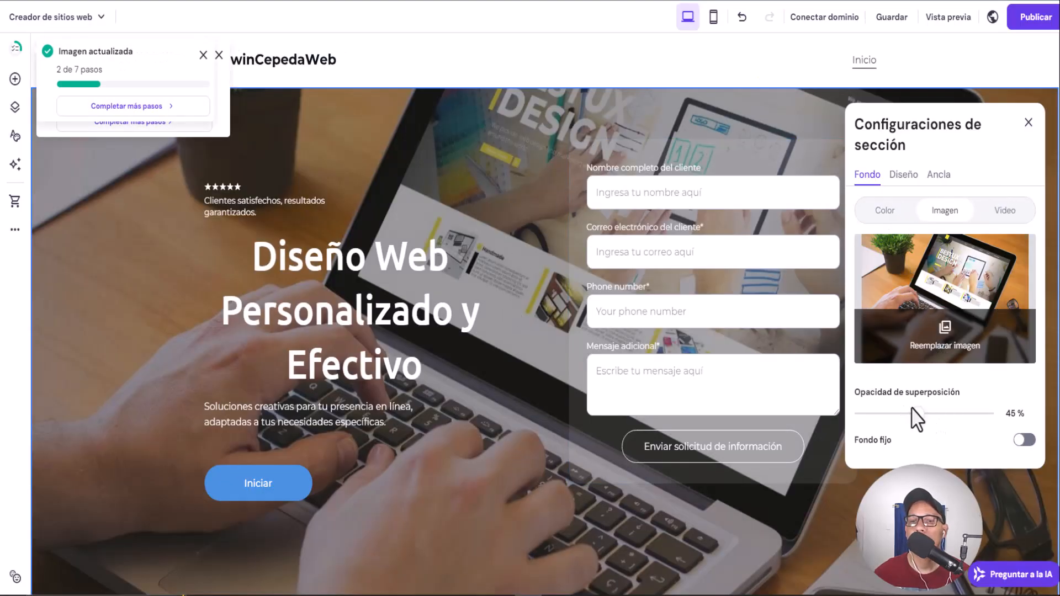
left_click(904, 176)
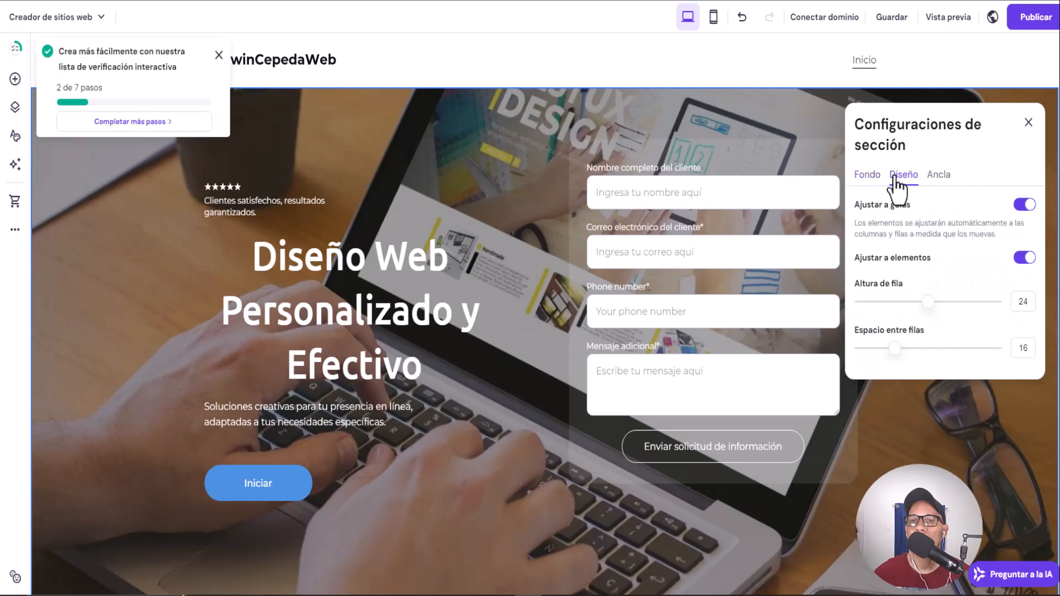
left_click(933, 174)
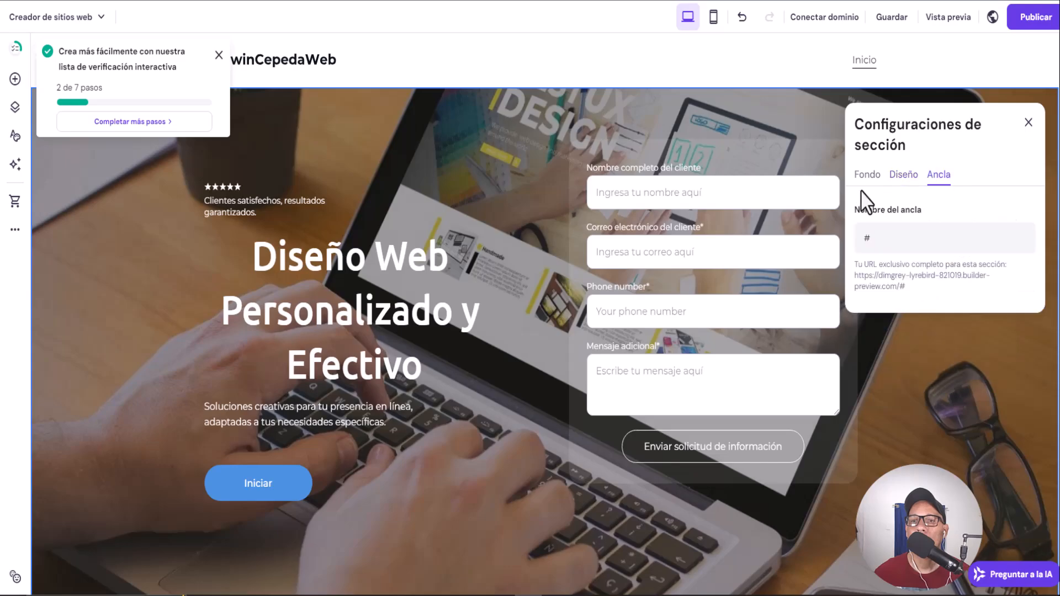
left_click(872, 177)
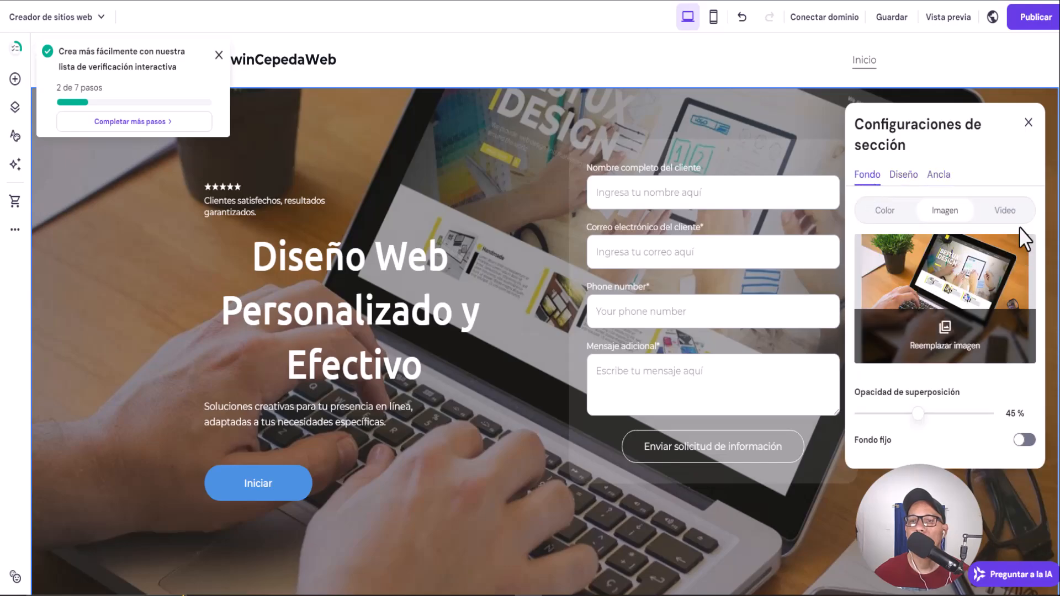
Switch the hero section's background to video, enable Fondo fijo, check the effect and close the section settings.
left_click(1002, 213)
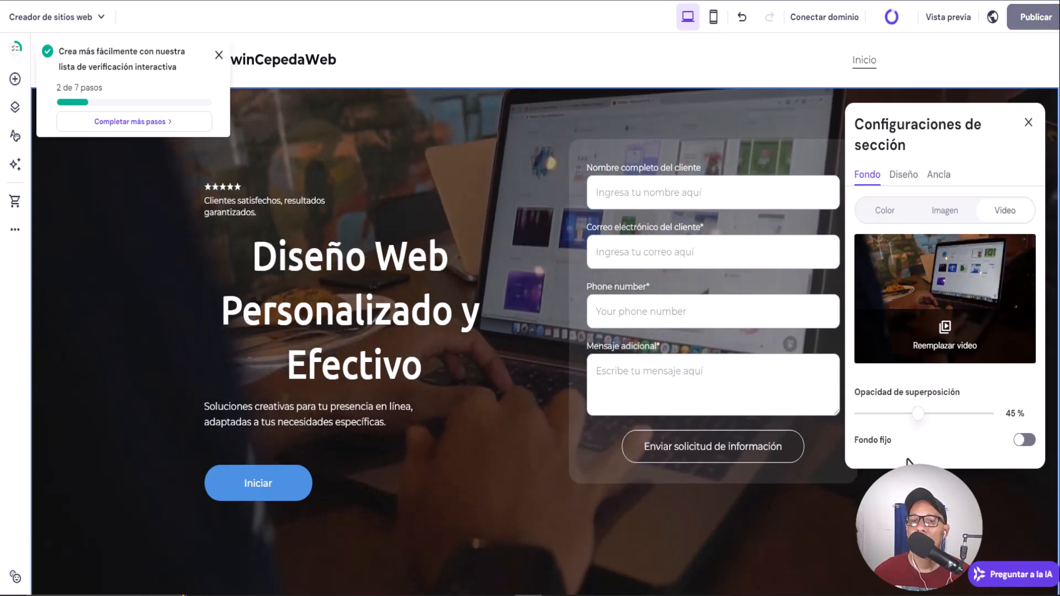
left_click(1023, 442)
scroll(367, 356, "down", 5)
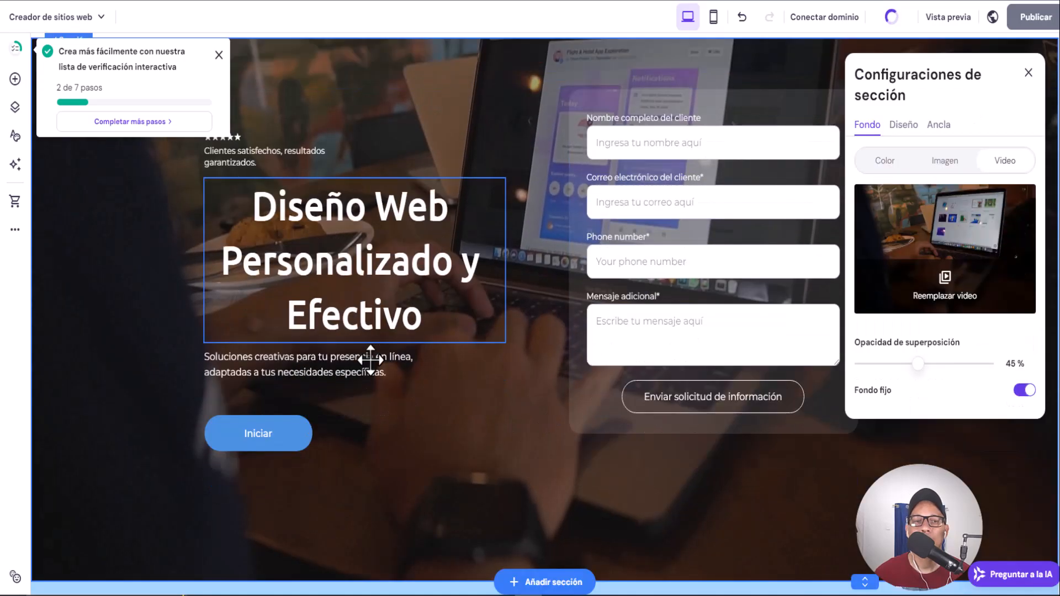
scroll(370, 360, "up", 5)
scroll(370, 360, "down", 5)
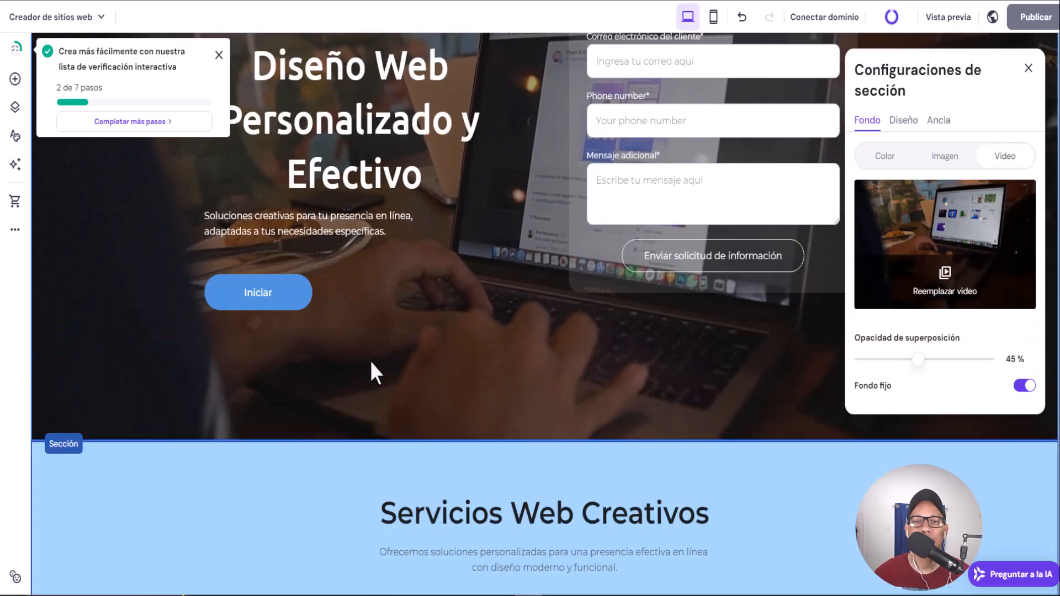
scroll(370, 360, "up", 5)
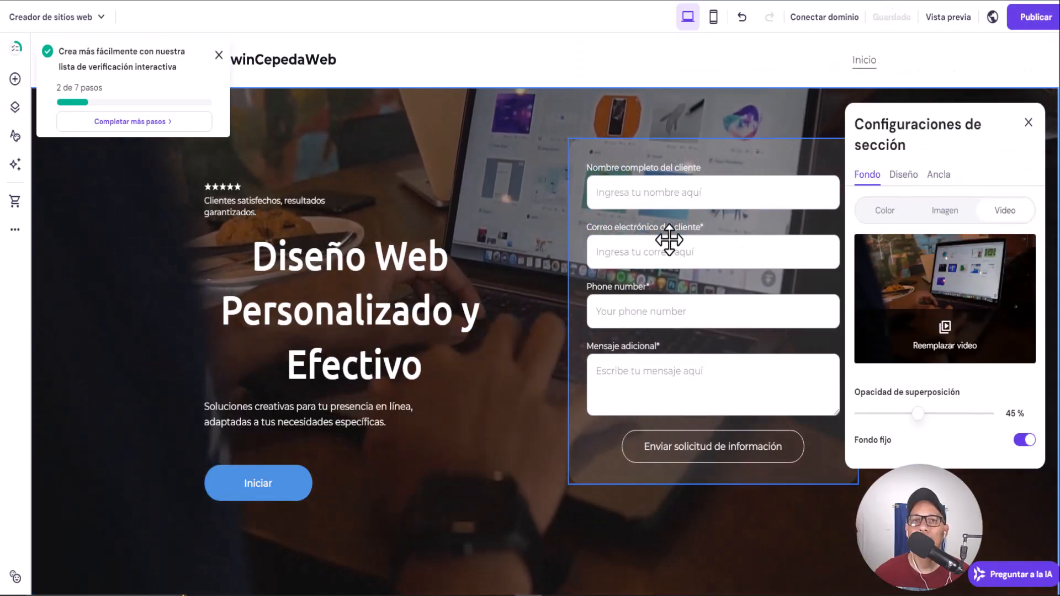
left_click(1027, 123)
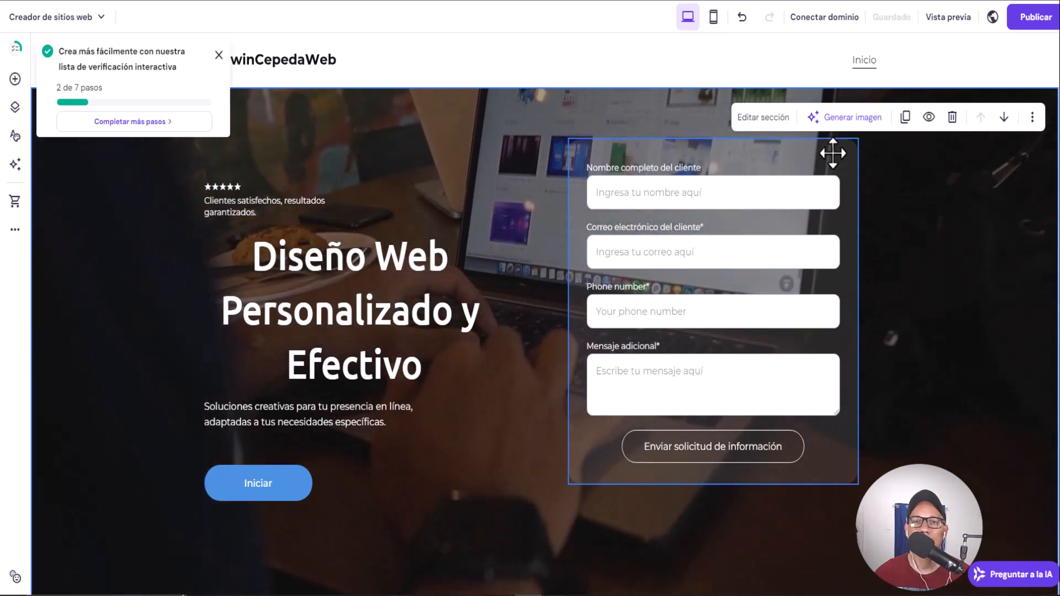
Examine the hero contact form's notification email, button, field and style settings.
double_click(833, 153)
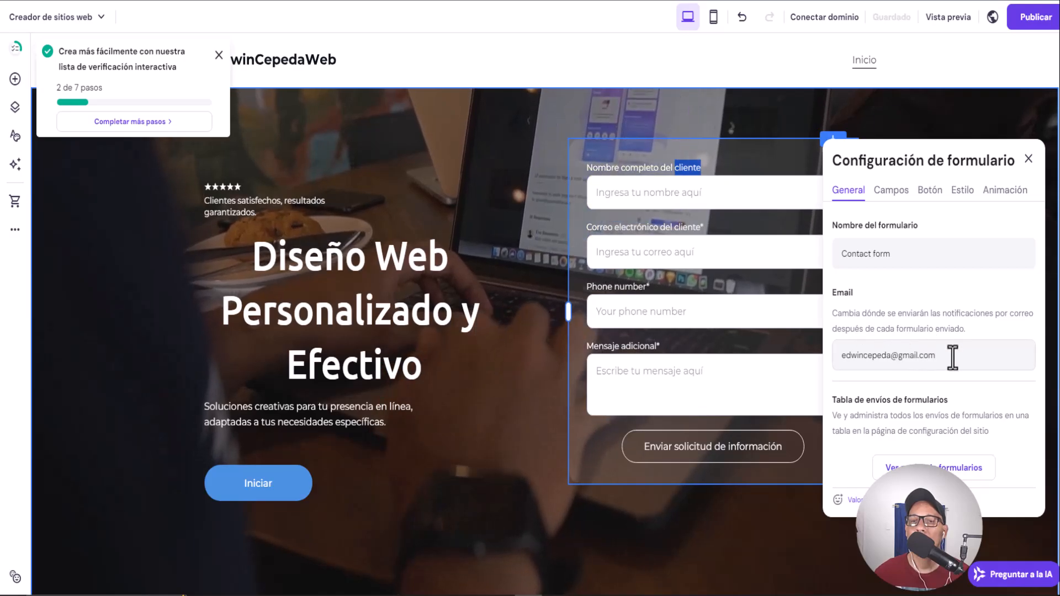
left_click_drag(944, 355, 839, 355)
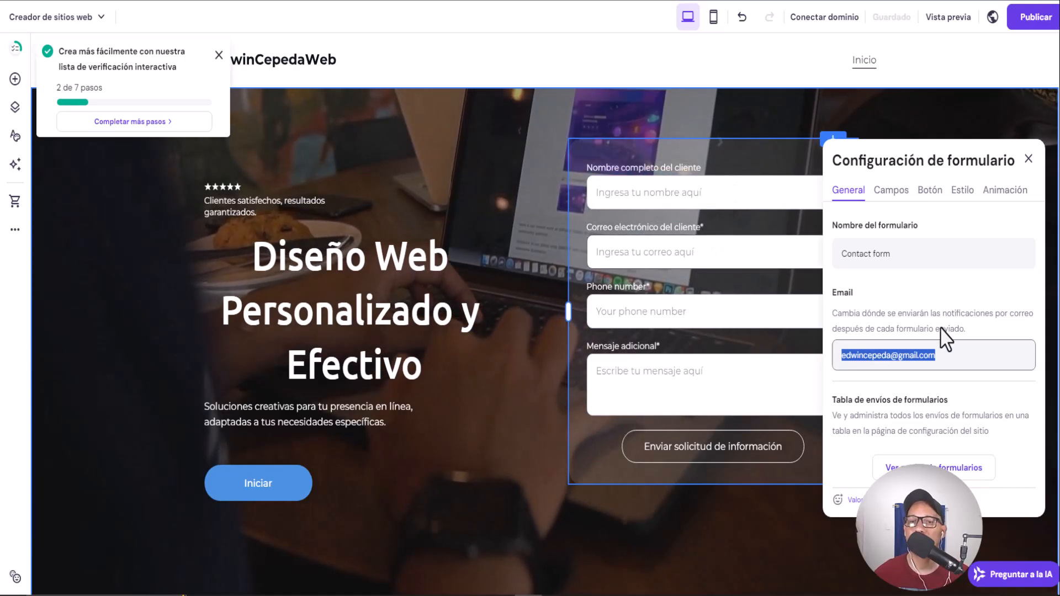
scroll(945, 392, "down", 2)
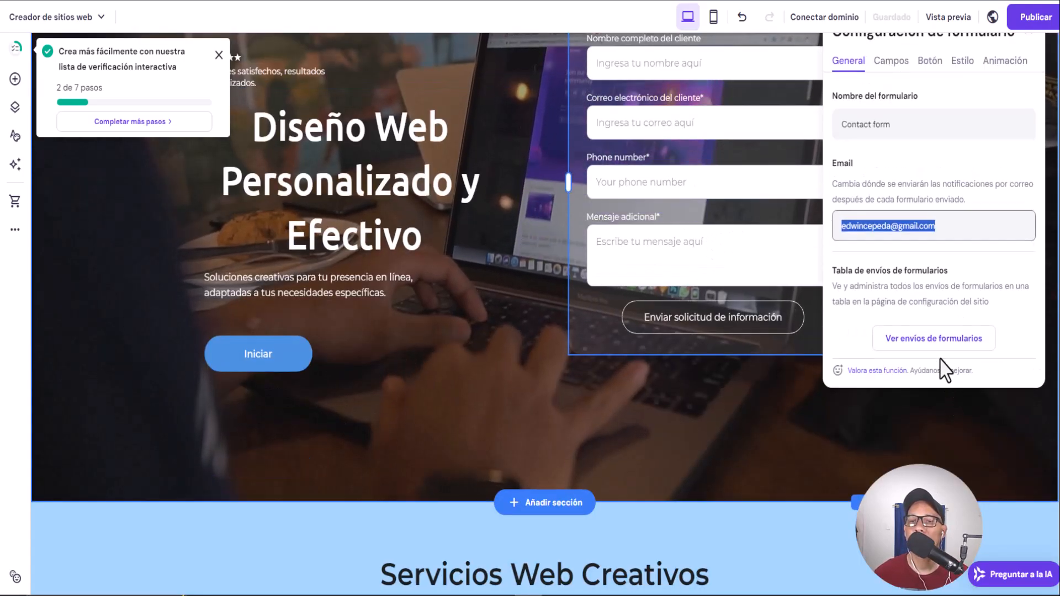
scroll(942, 362, "up", 2)
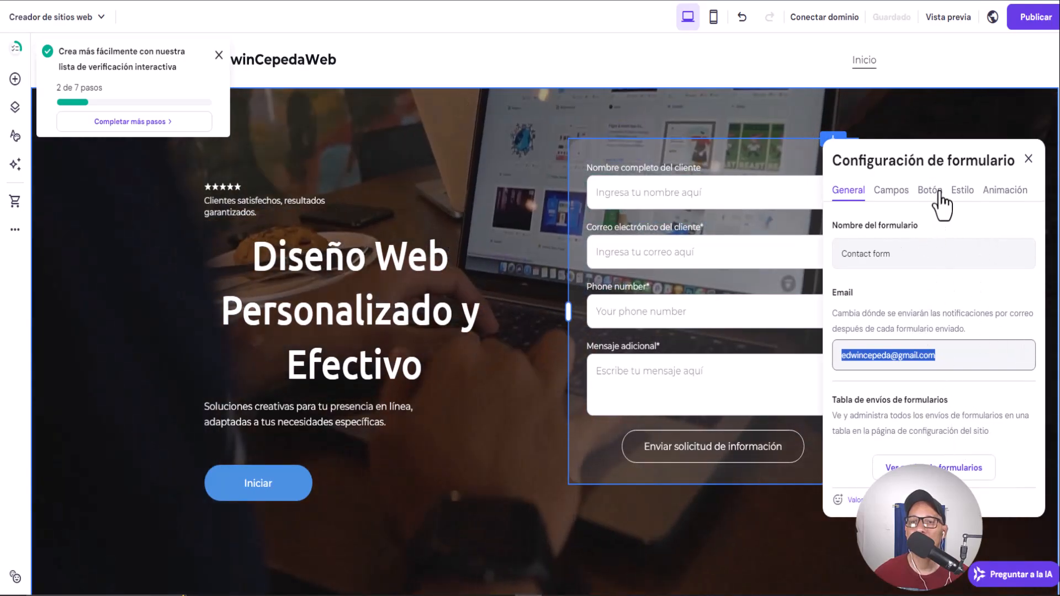
left_click(930, 191)
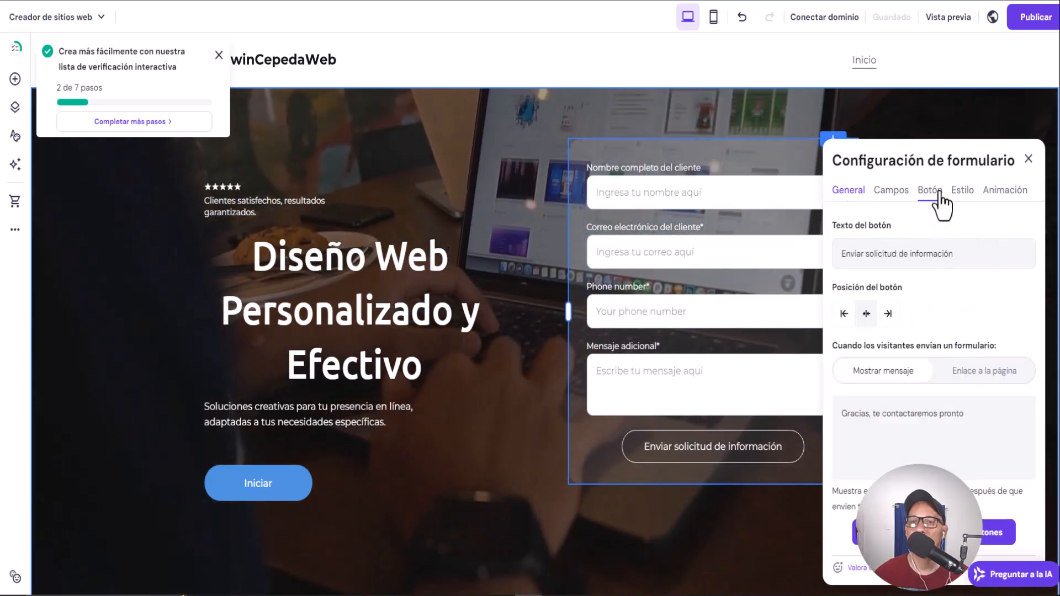
left_click(901, 190)
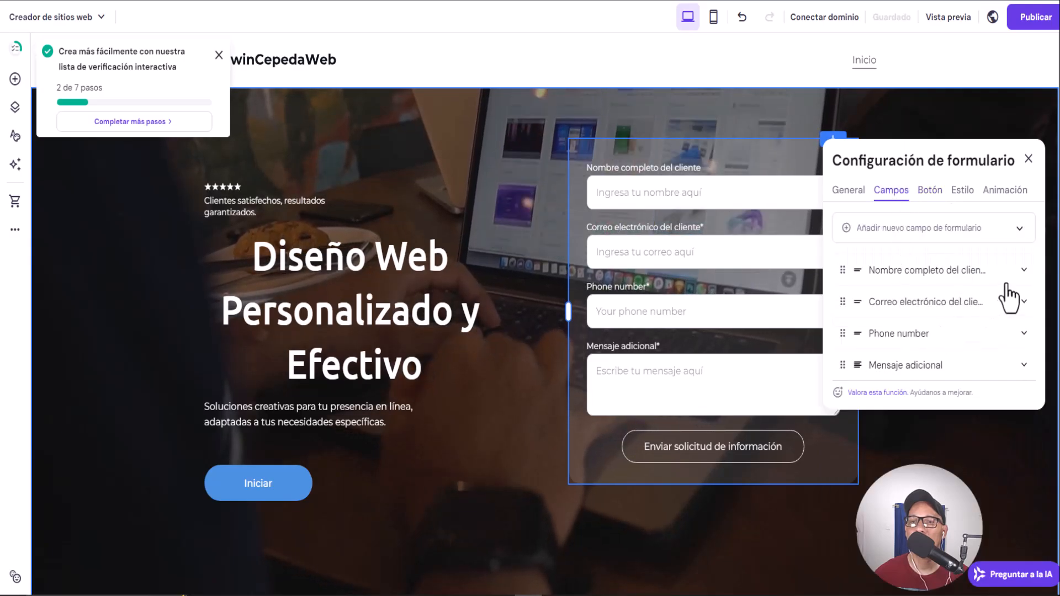
left_click(1023, 272)
left_click(1023, 272)
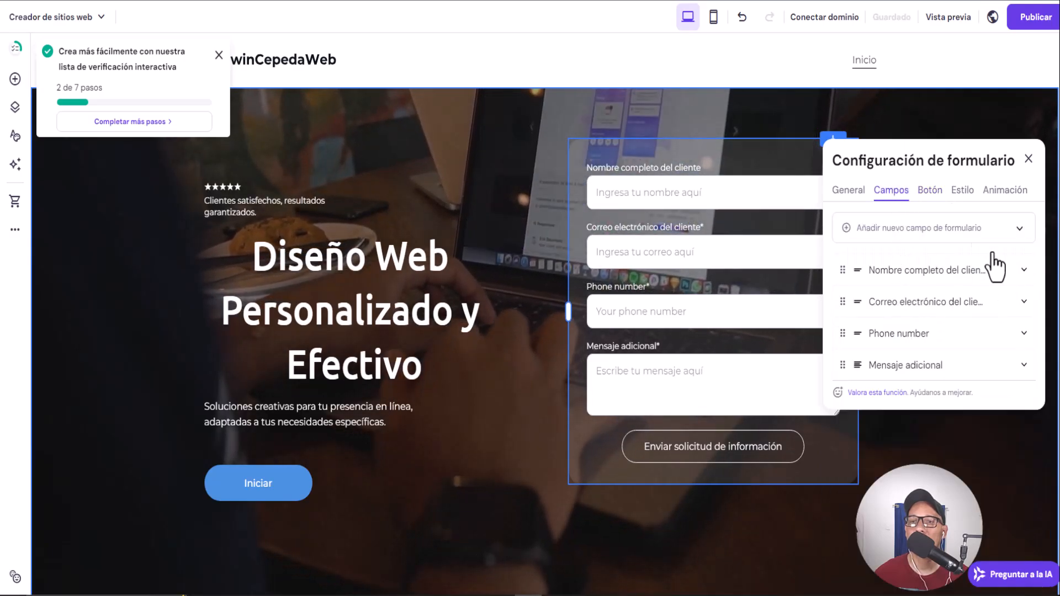
left_click(963, 193)
Set the contact form's animation to Escala and close the form settings.
left_click(1003, 194)
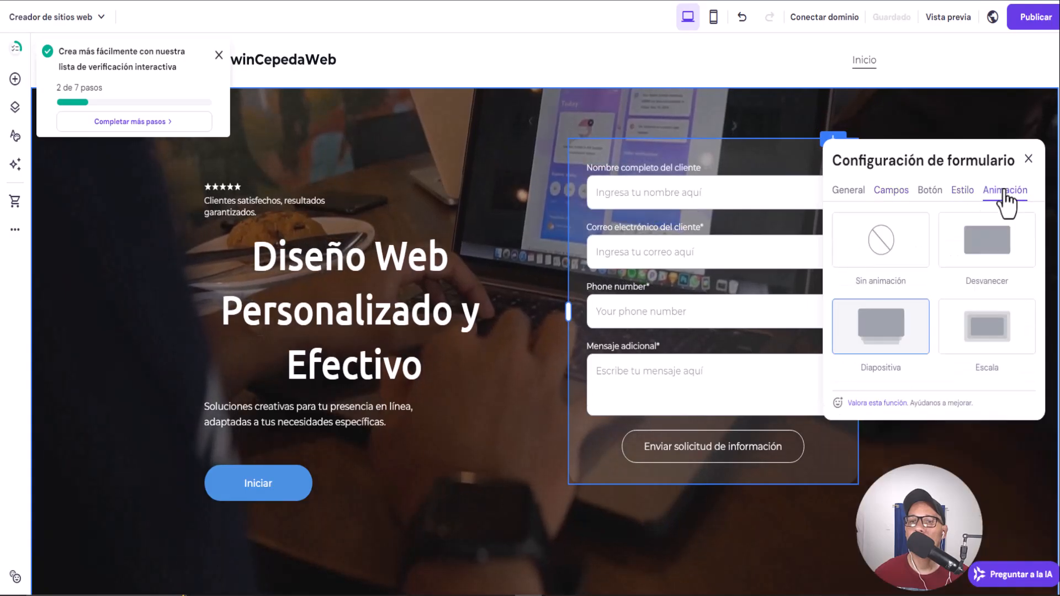
left_click(971, 342)
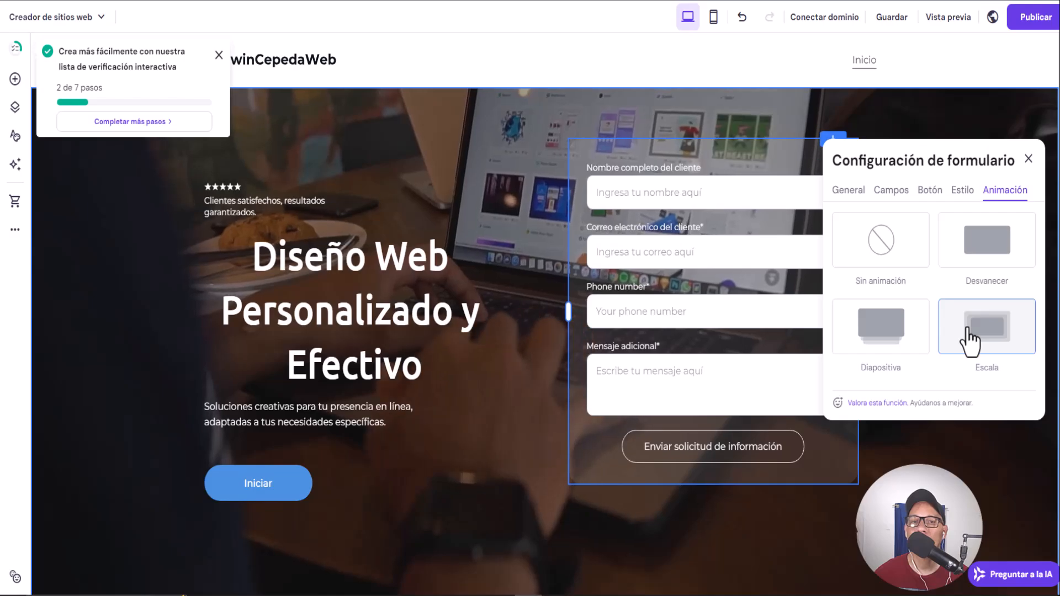
left_click(1028, 160)
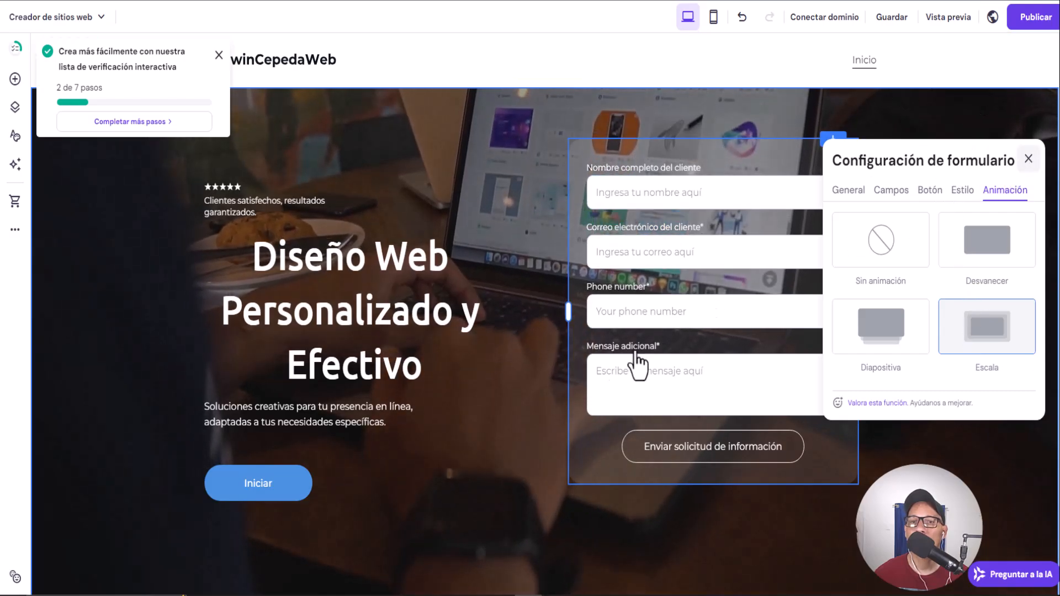
Look through the remaining page sections down to the contact section, checking the text options of the Sobre Nosotros heading.
scroll(356, 332, "down", 5)
scroll(336, 377, "down", 10)
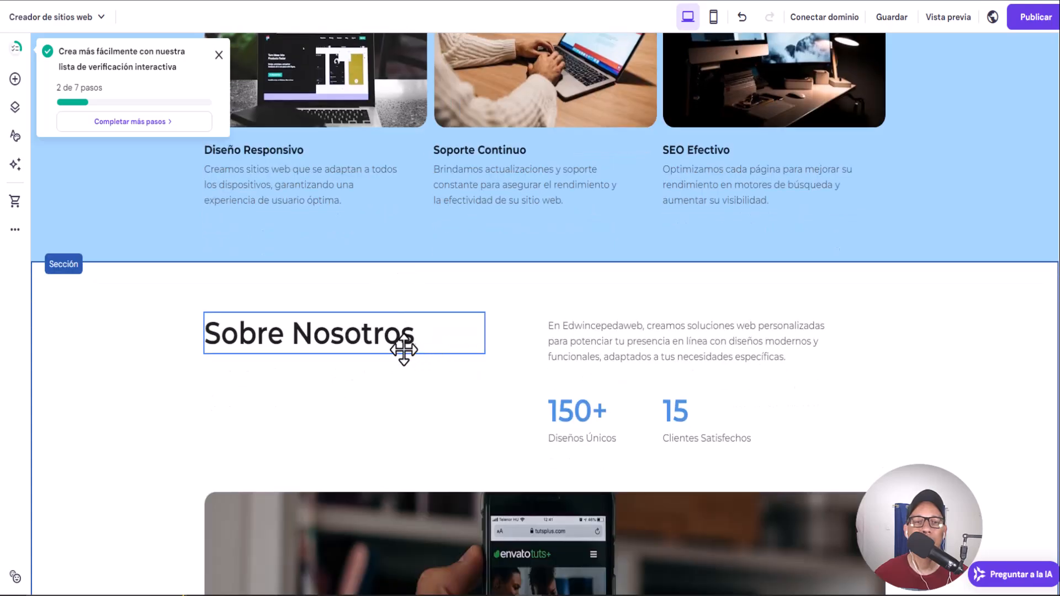
double_click(401, 338)
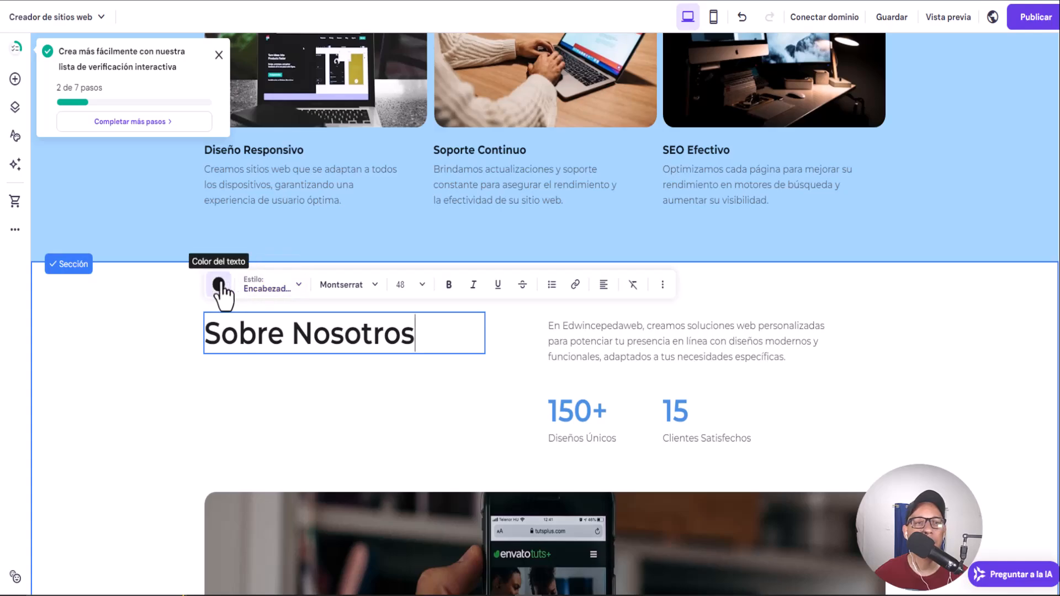
scroll(634, 387, "down", 10)
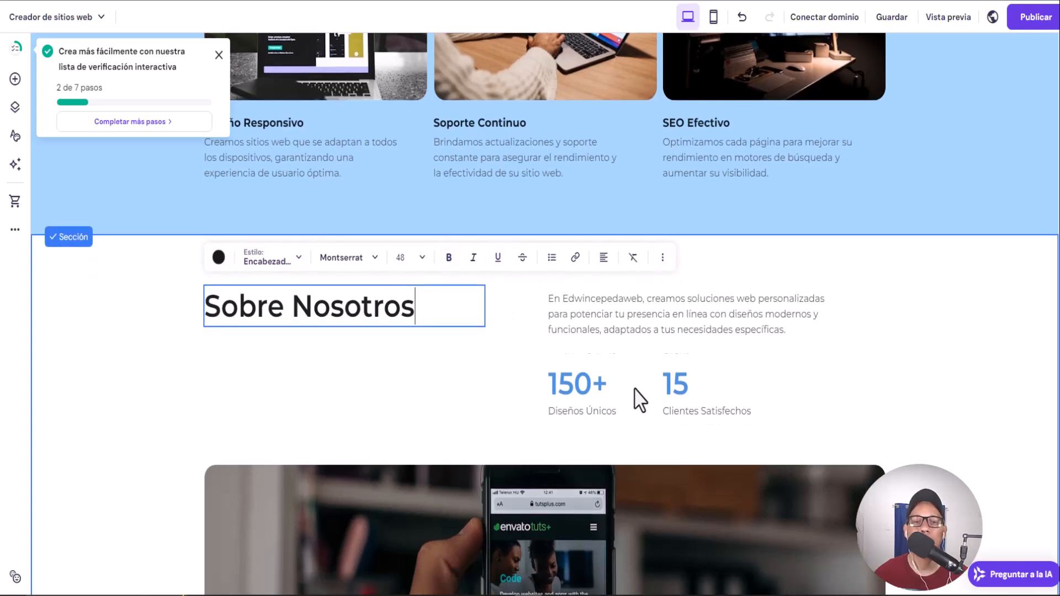
scroll(634, 387, "down", 12)
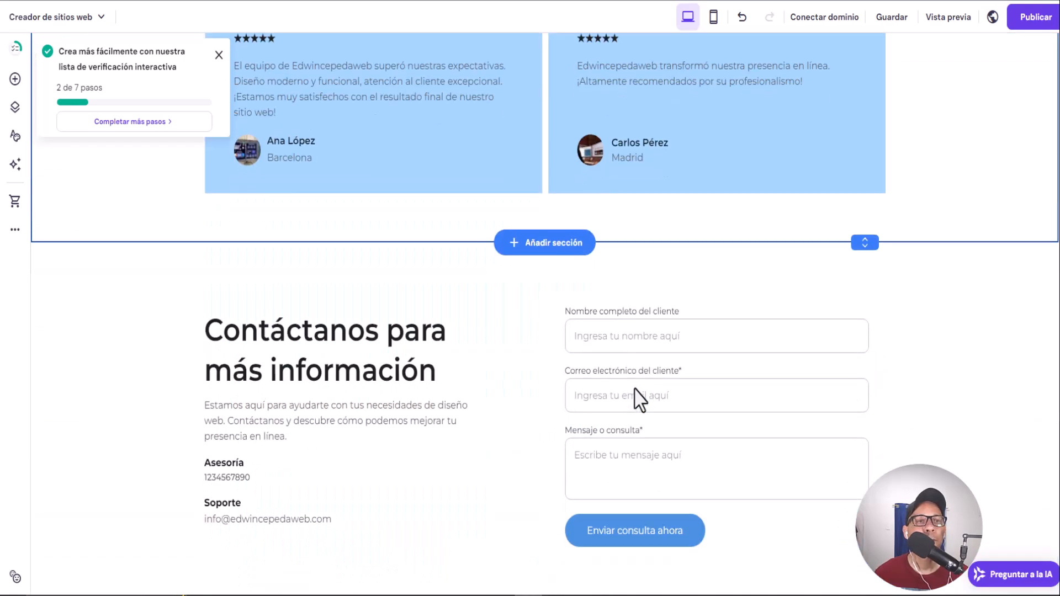
scroll(633, 388, "up", 16)
scroll(639, 400, "up", 10)
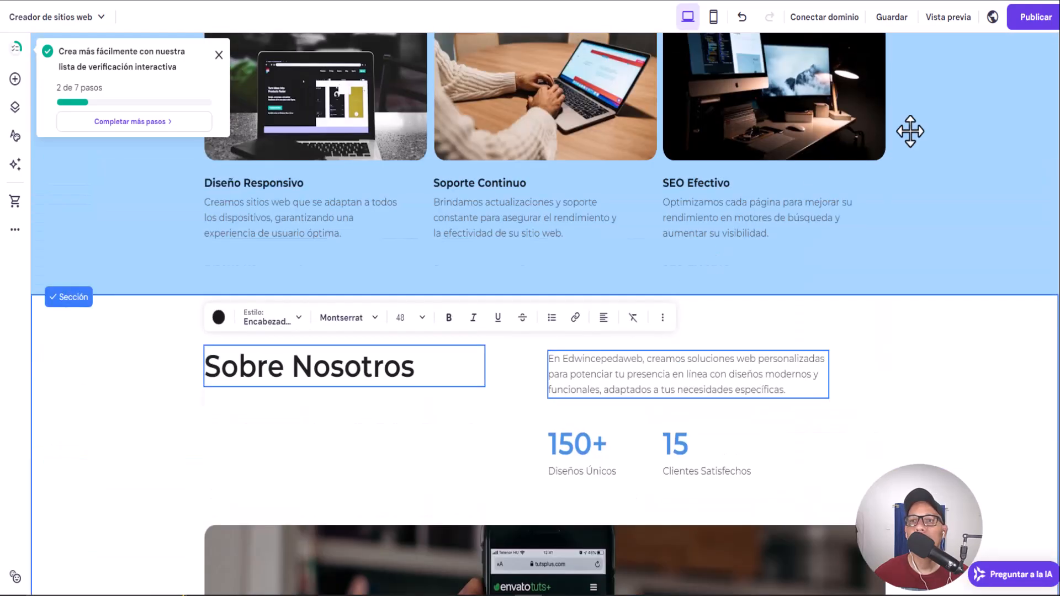
Publish the website, dismiss the checklist card and open the site for viewing.
left_click(1027, 25)
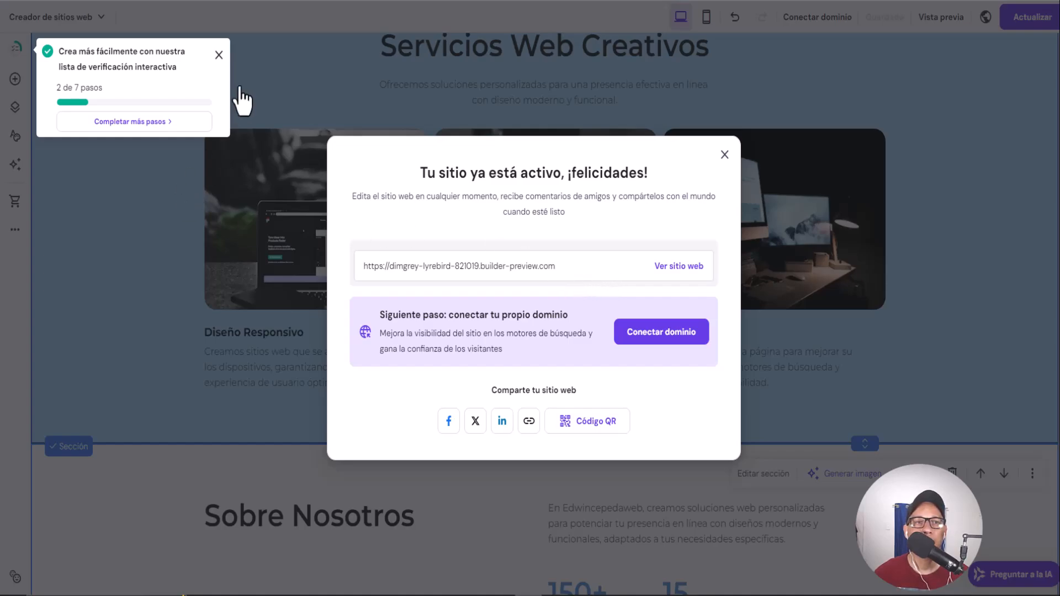
left_click(219, 54)
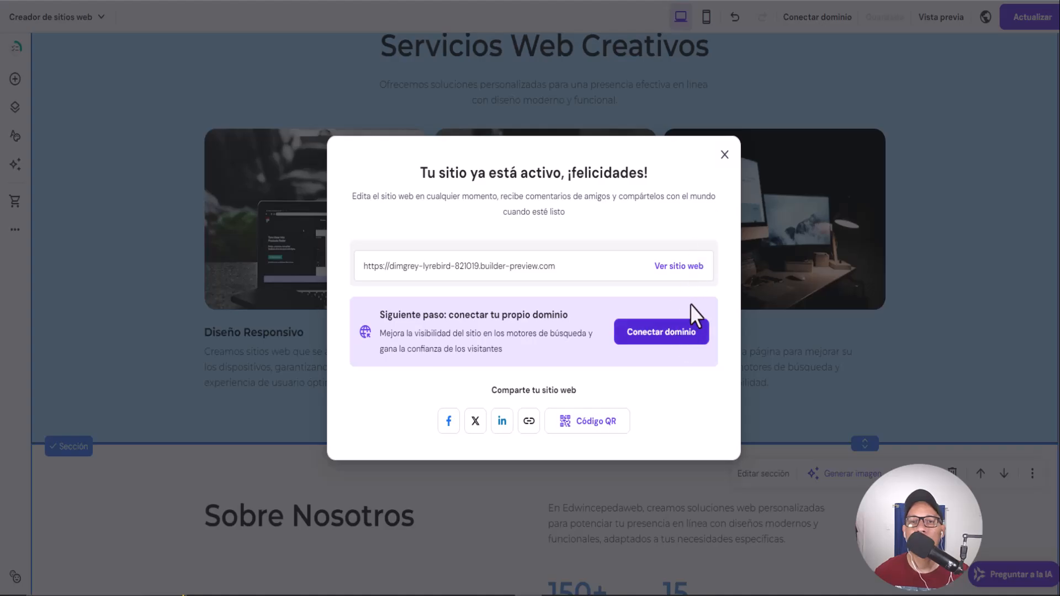
left_click(688, 265)
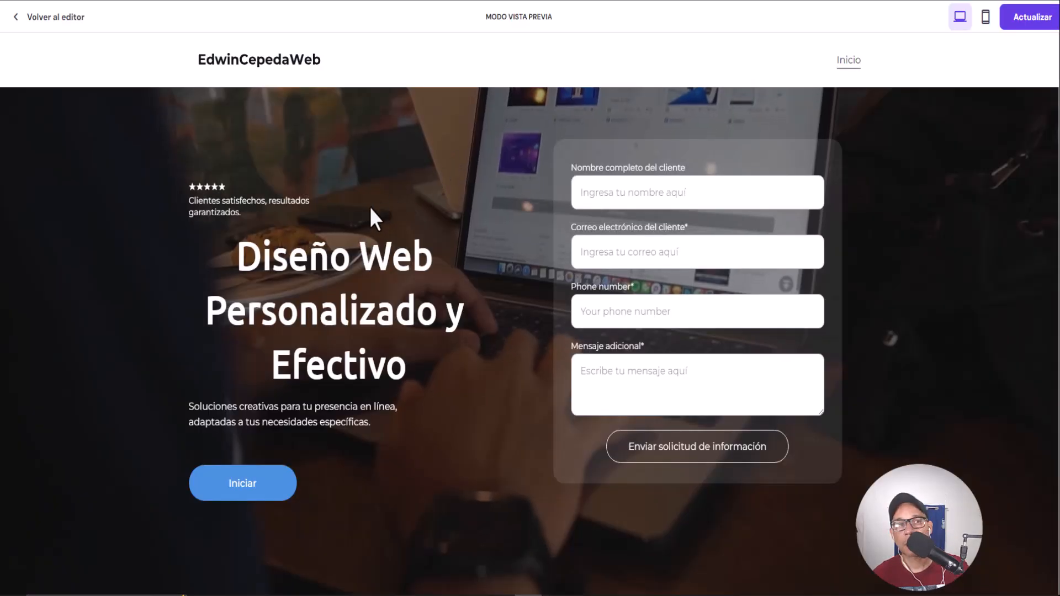
Look through the landing page in preview mode and return to the editor, dismissing the publication notice.
scroll(331, 259, "down", 7)
scroll(316, 261, "down", 20)
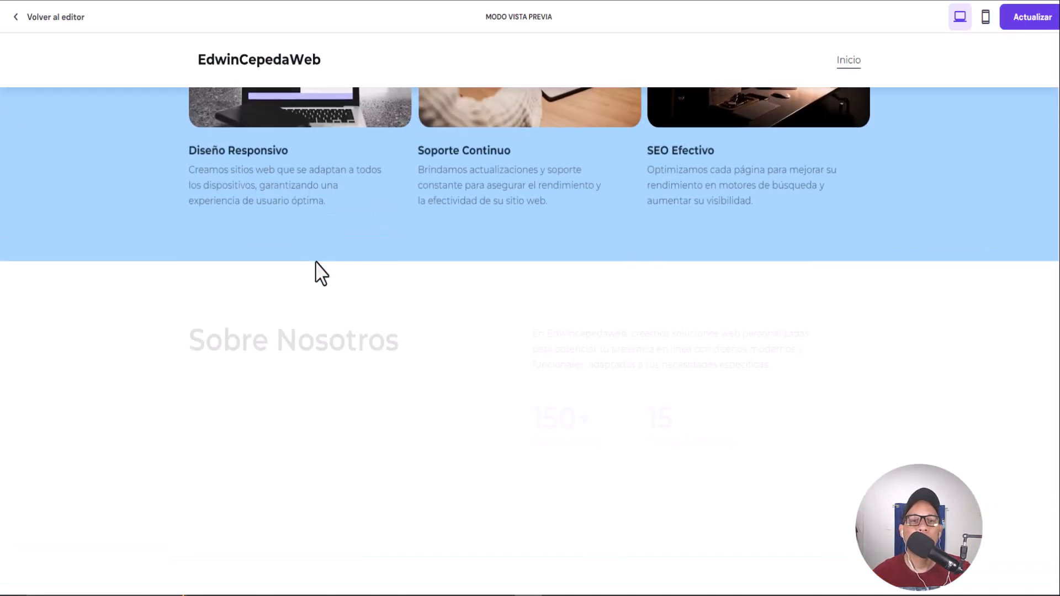
scroll(316, 262, "up", 20)
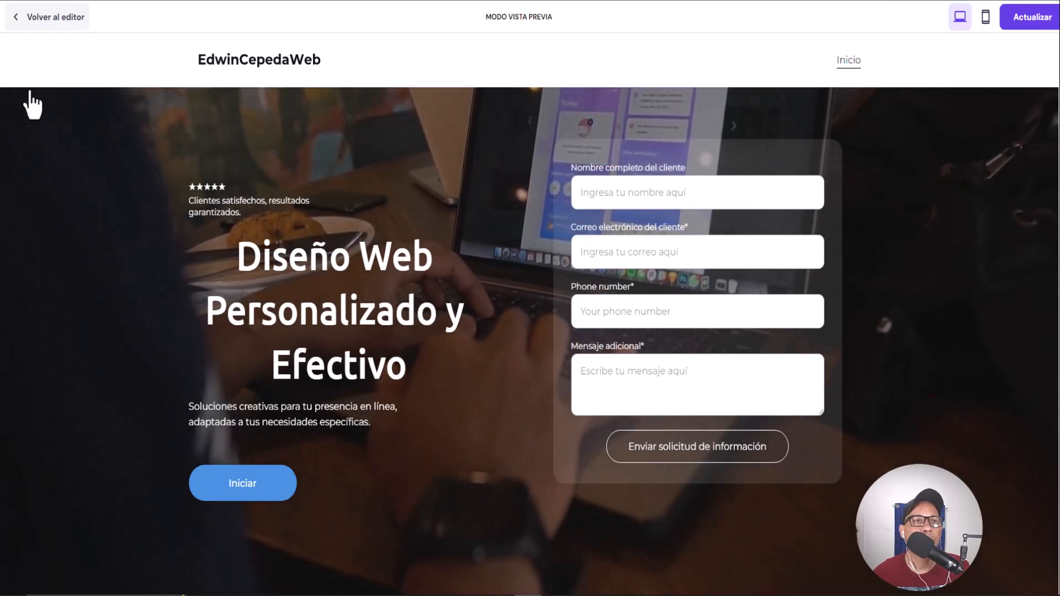
left_click(35, 20)
mouse_move(28, 31)
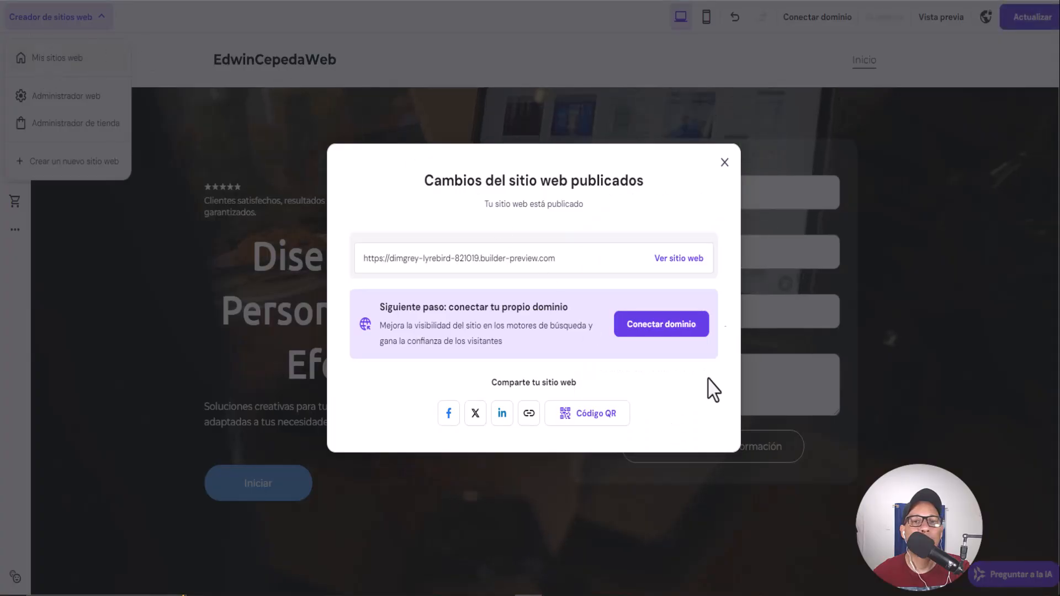
left_click(724, 162)
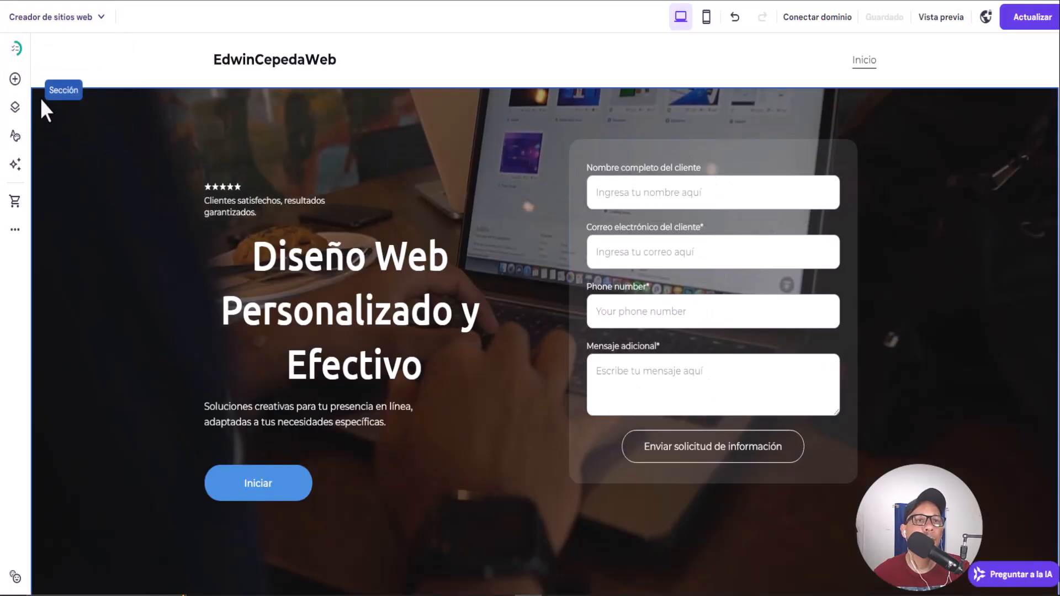
From the list of own websites, connect the domain webdesignsolutionsrd.com to the new site in place of its temporary domain.
left_click(62, 20)
left_click(53, 61)
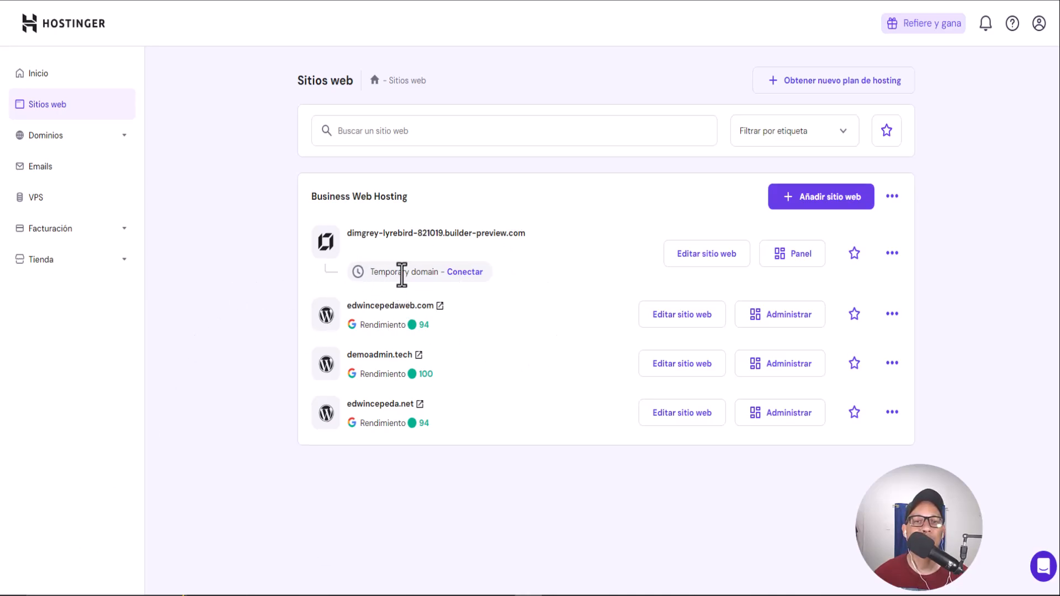
left_click(464, 272)
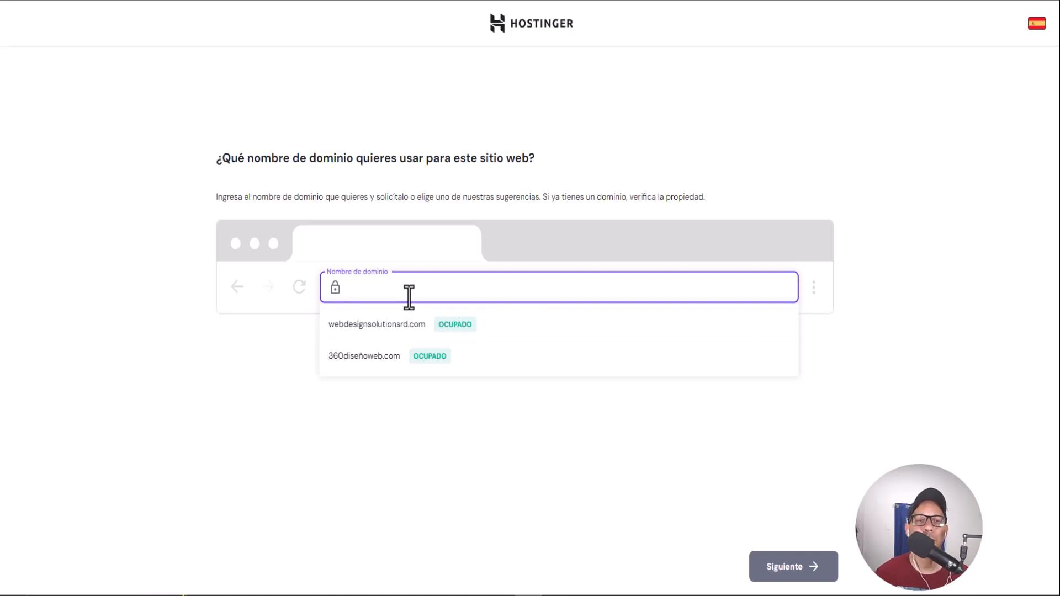
left_click(381, 329)
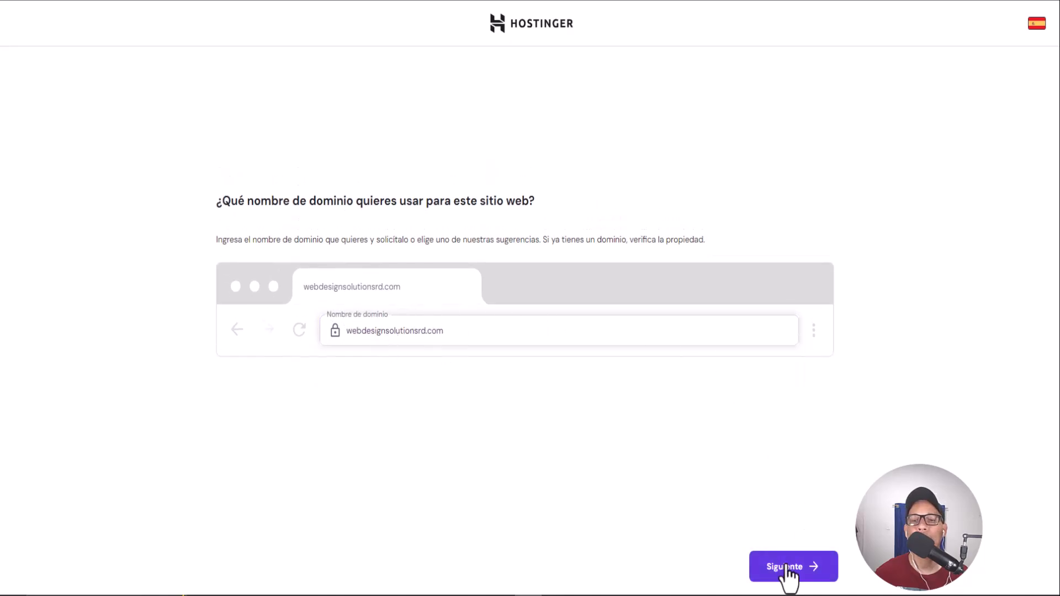
left_click(788, 574)
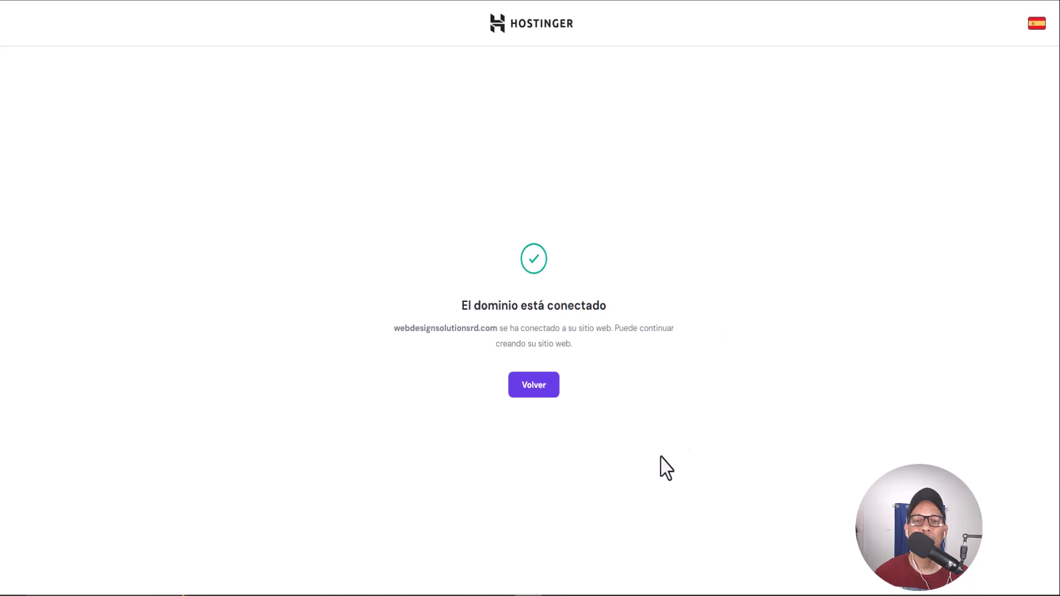
Return to the website list and view the additional options for webdesignsolutionsrd.com.
left_click(534, 386)
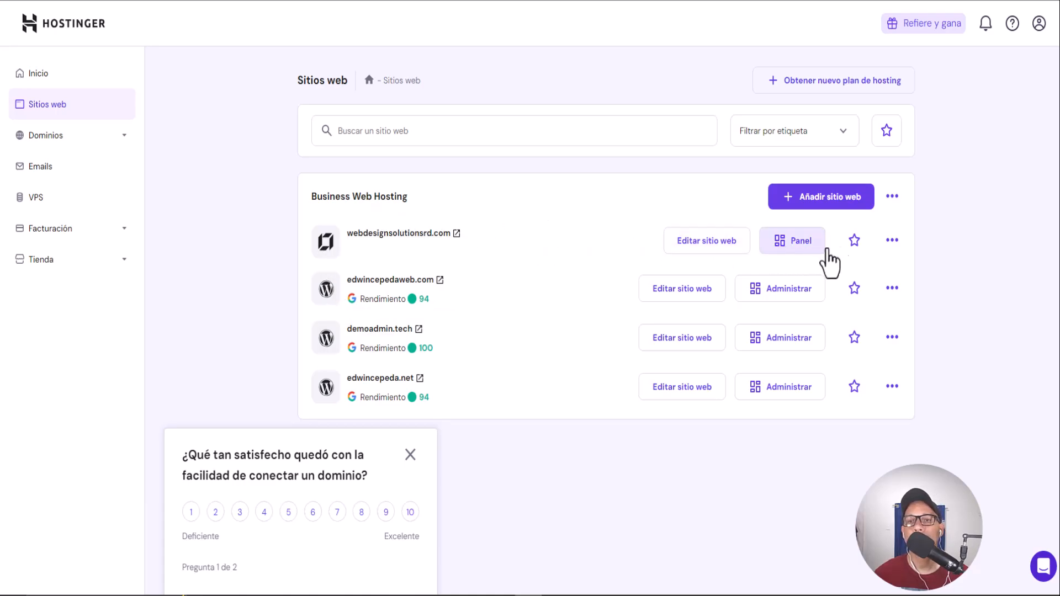
left_click(890, 242)
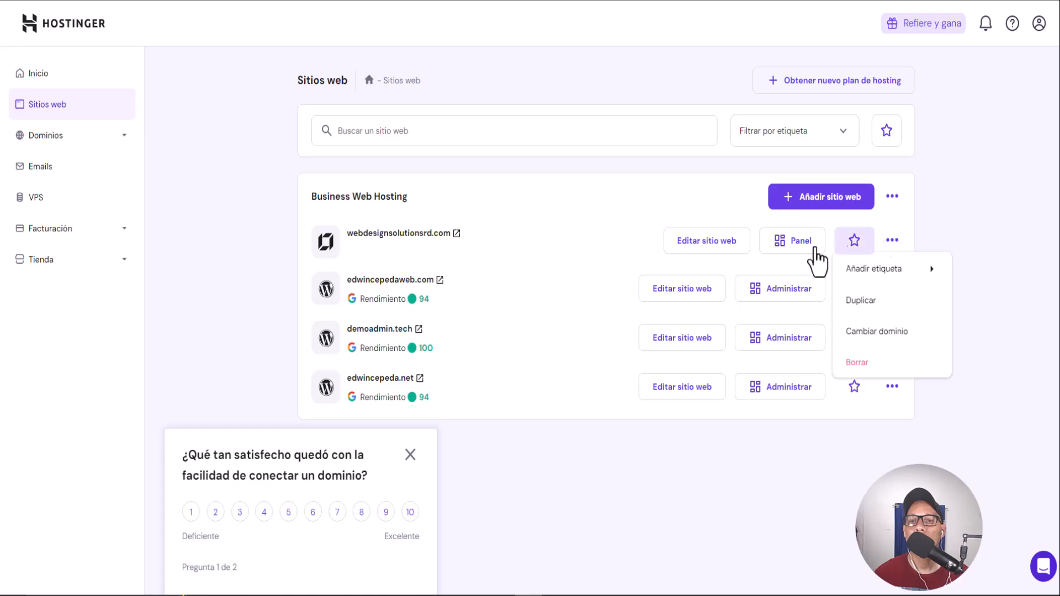
left_click(574, 257)
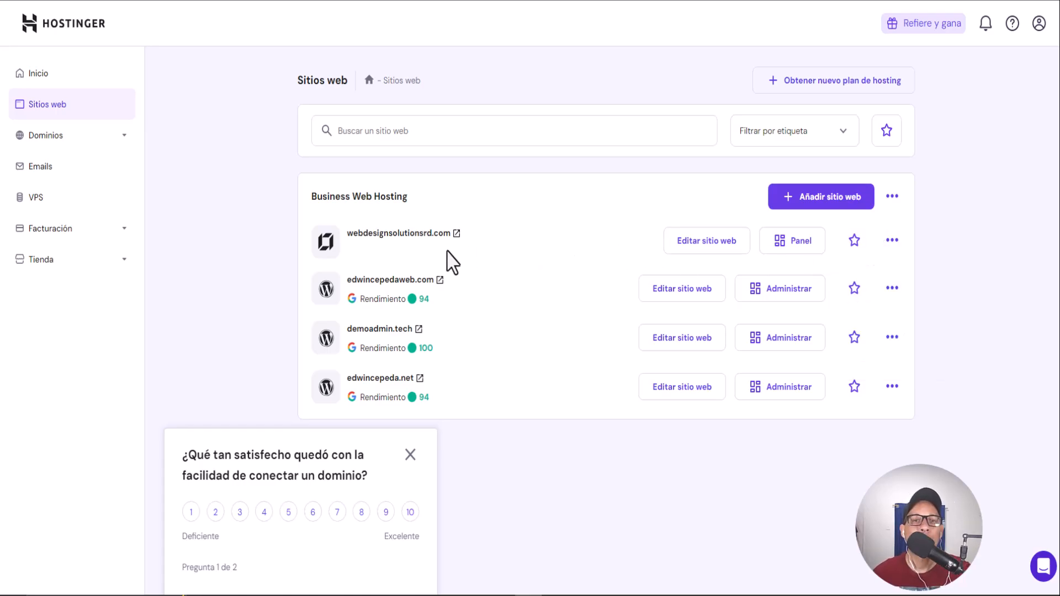